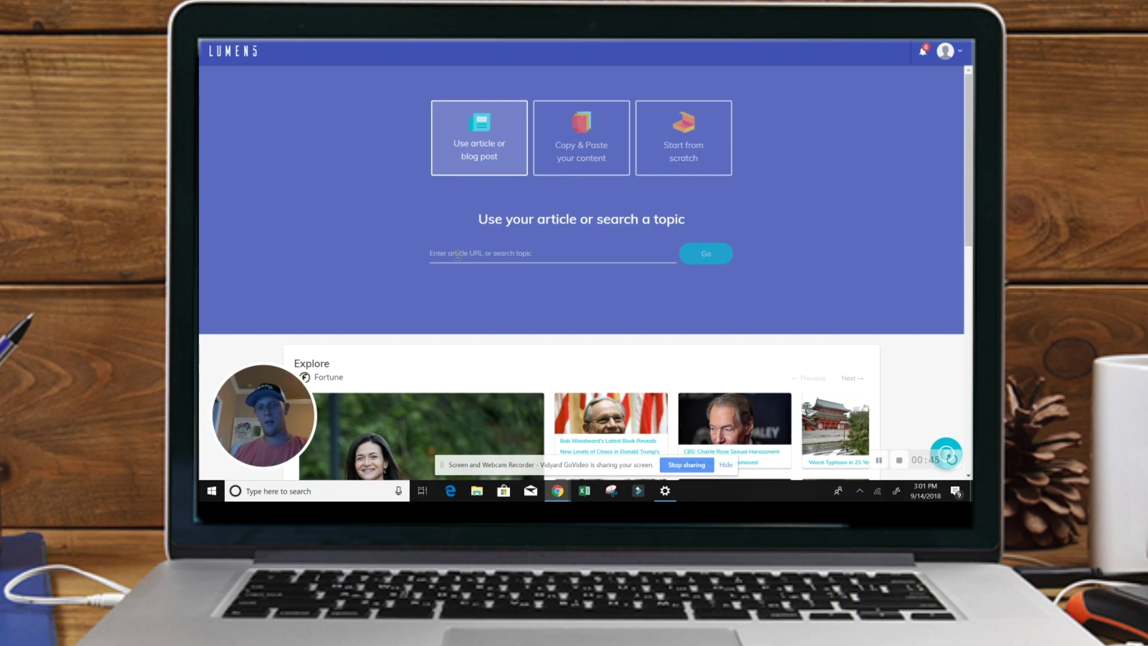
Search for stories on "concrete stamping" and choose "City in search of original poems to stamp into sidewalks".
click(460, 253)
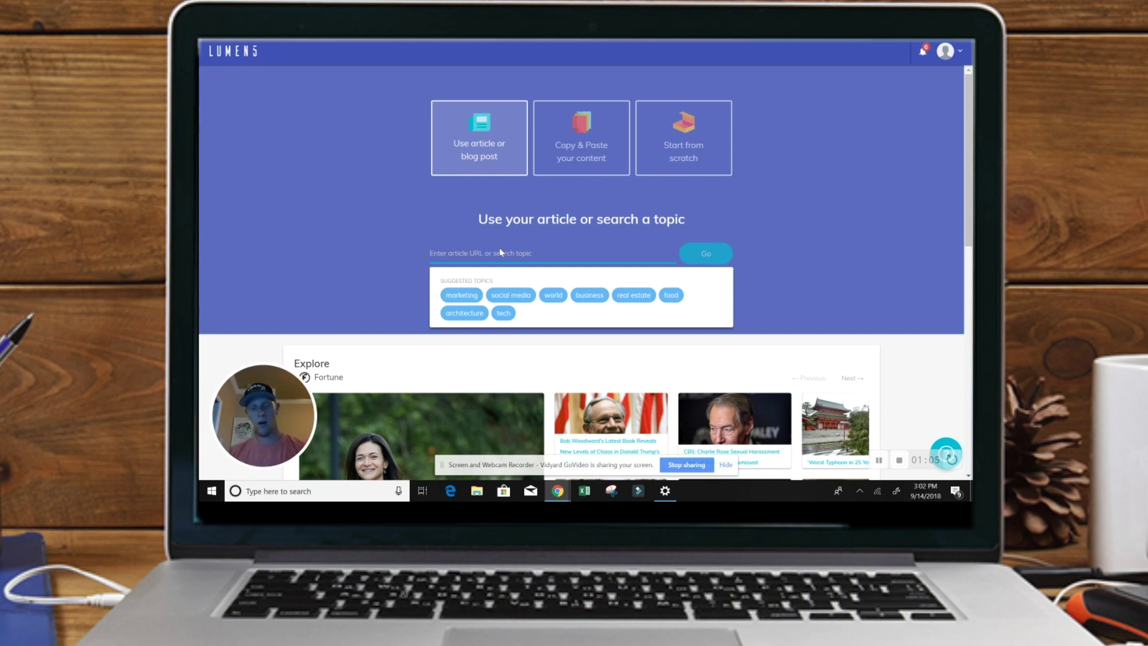
text(con)
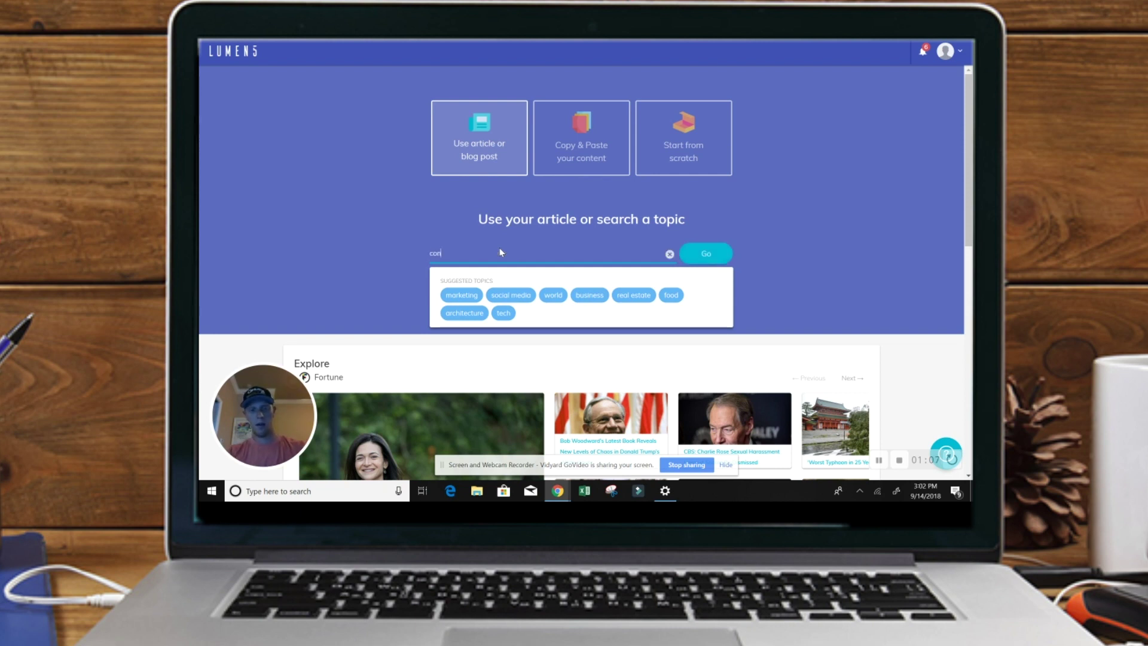
text(crete stamping)
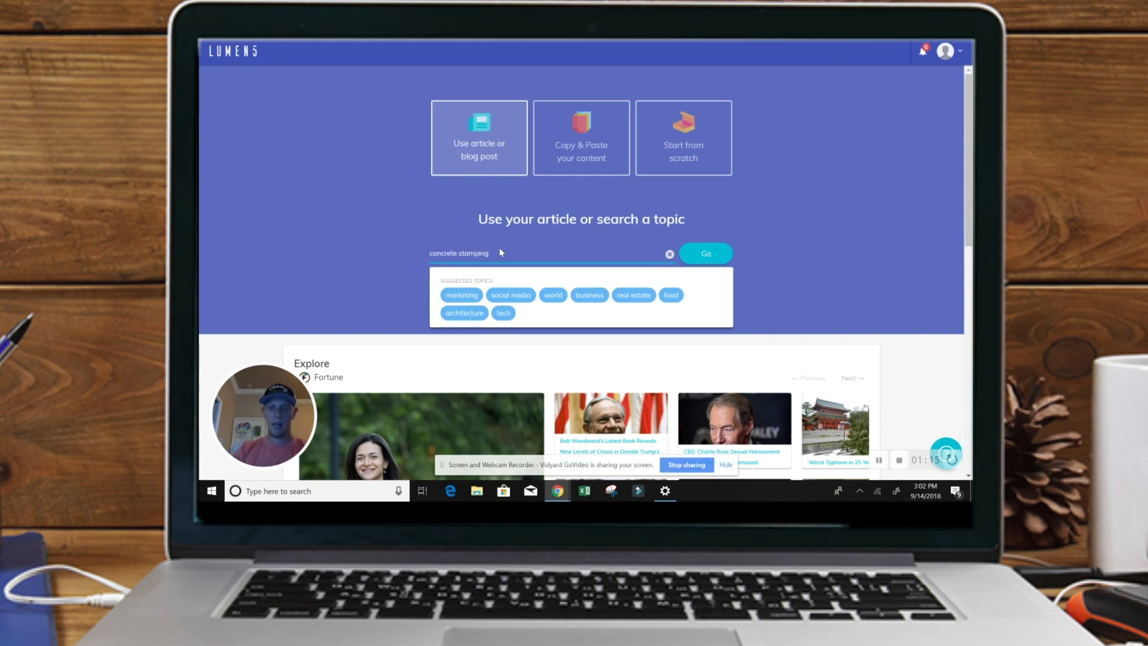
key(Return)
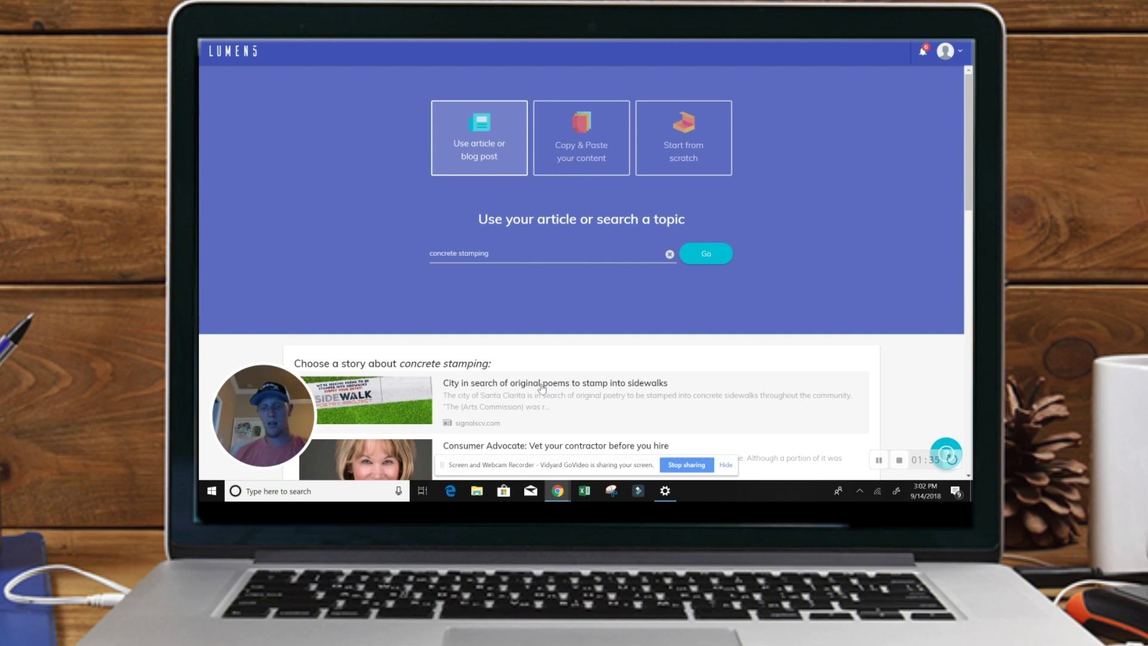
click(497, 389)
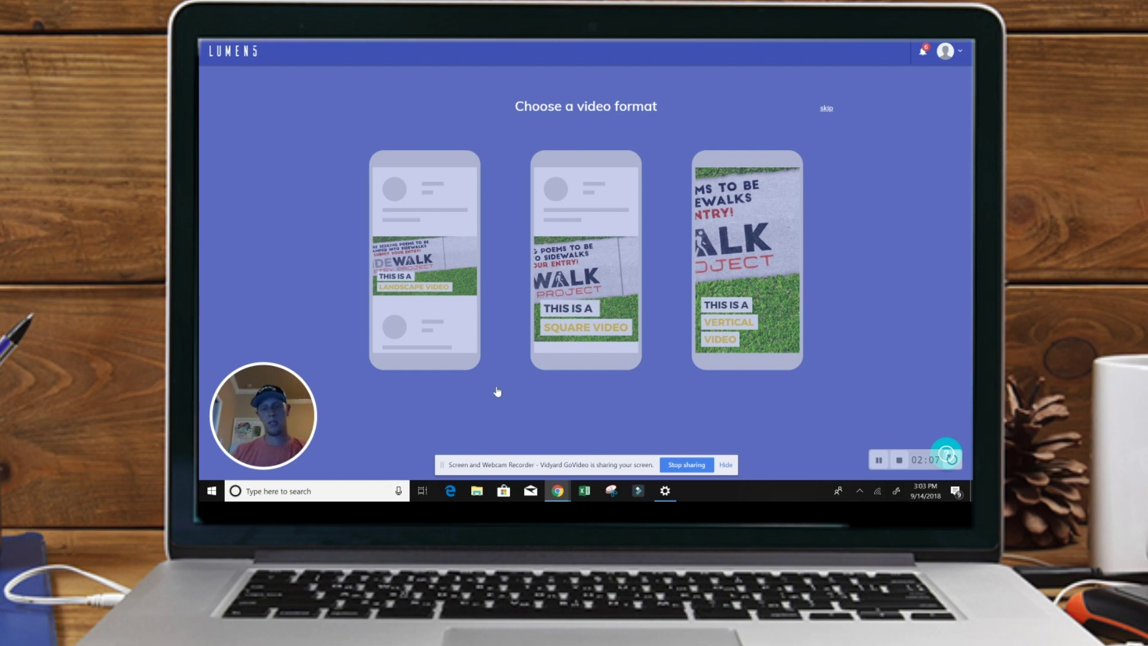
Choose the landscape video format and the Urban oasis theme.
mouse_move(764, 240)
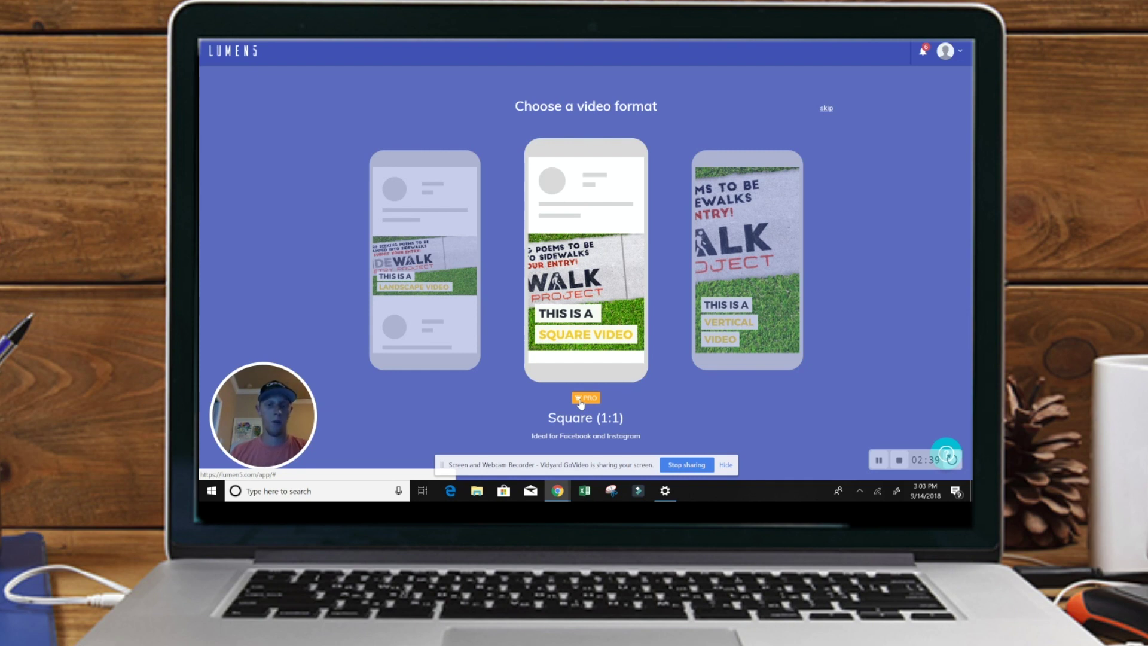
click(610, 288)
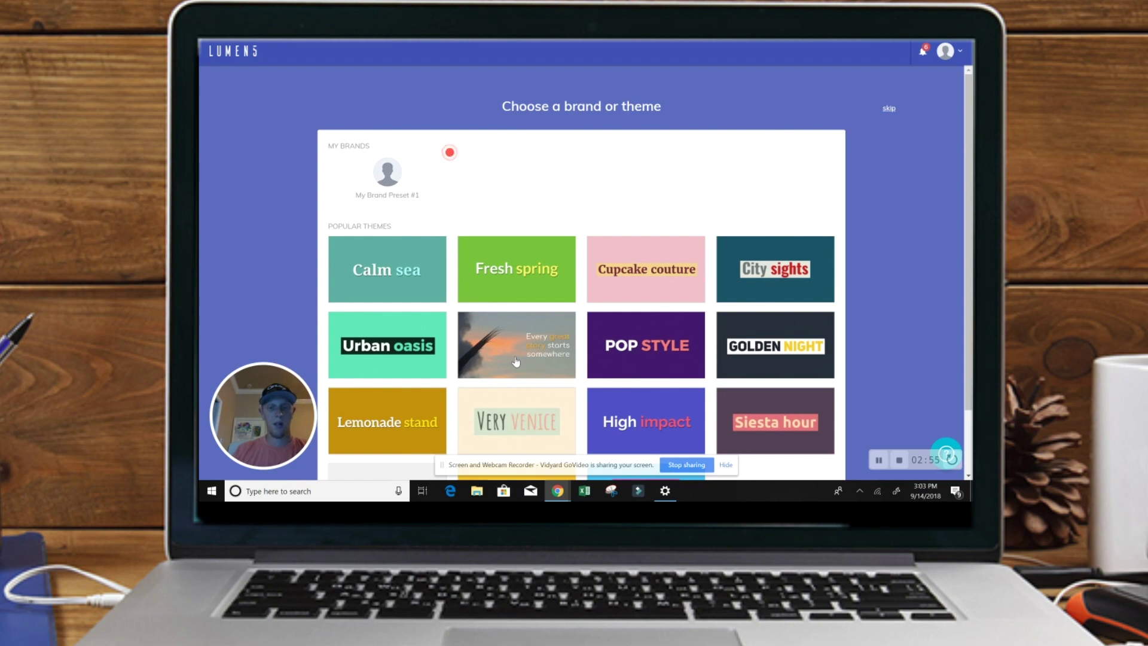
click(373, 346)
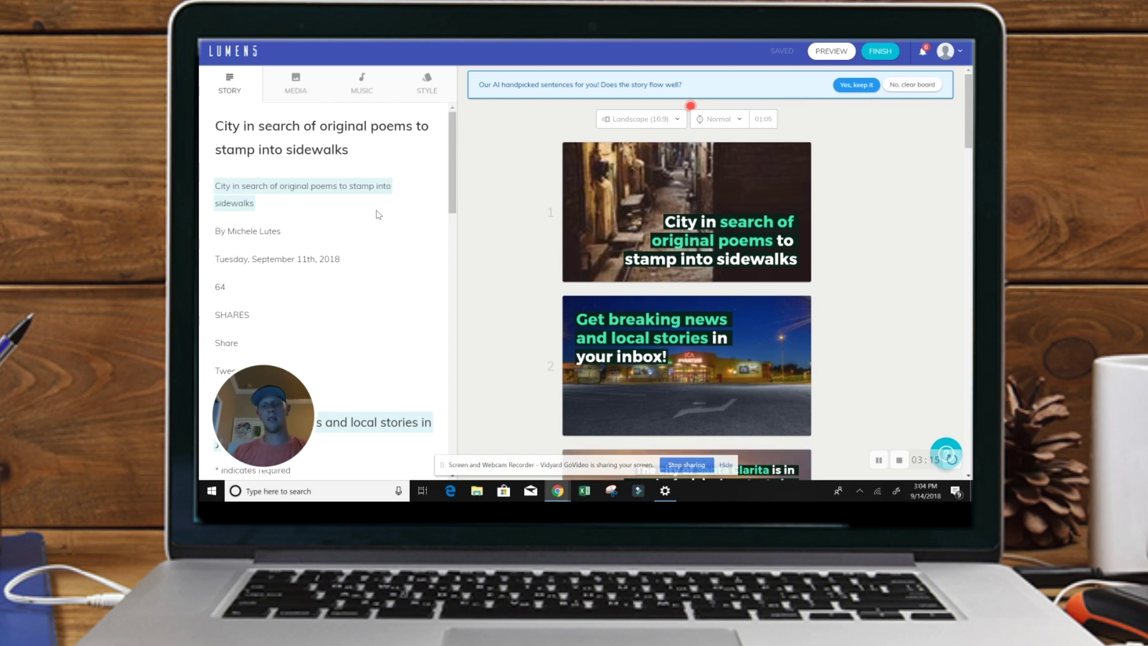
Review the first generated scenes and compare them with the highlighted sentences in the story text.
click(657, 171)
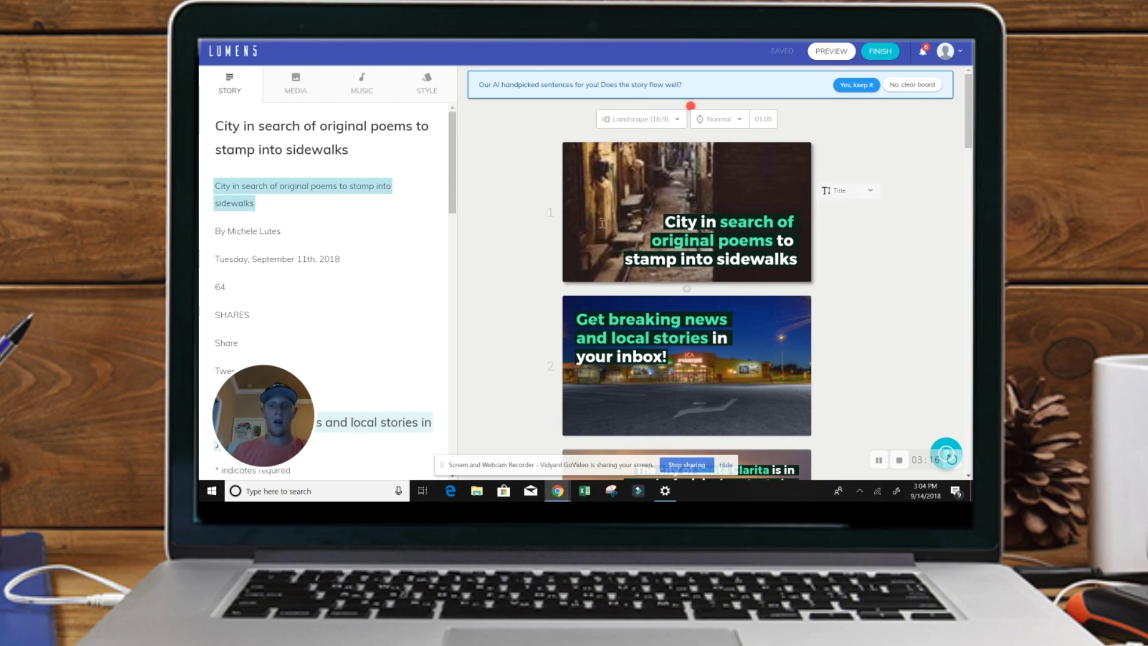
scroll(505, 366, down, 5)
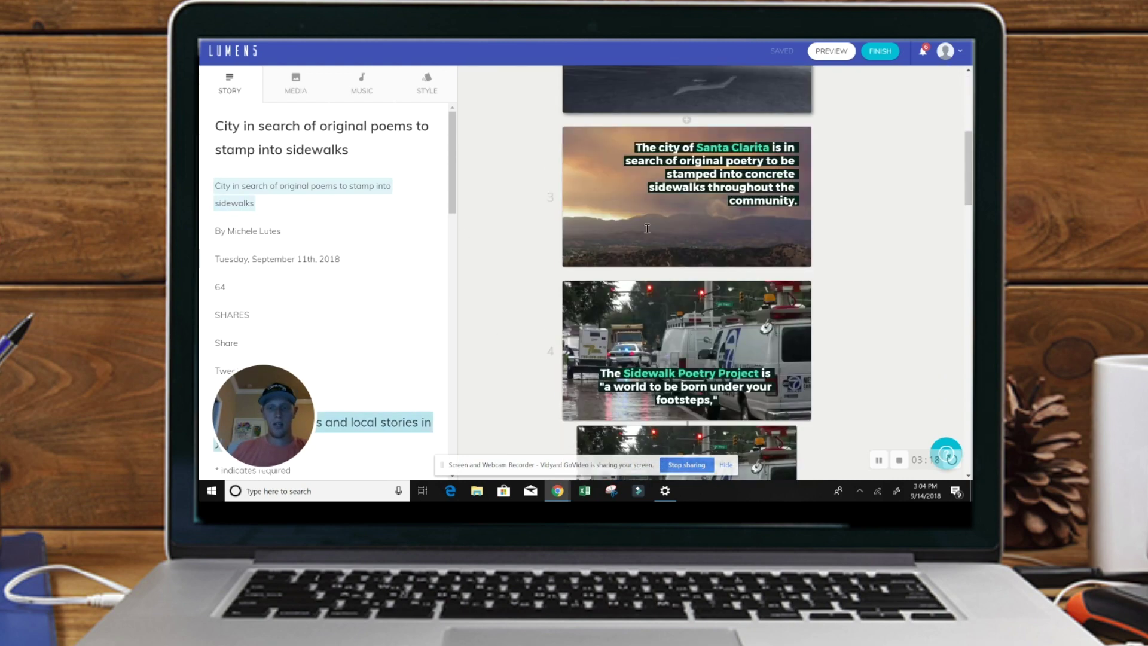
mouse_move(628, 340)
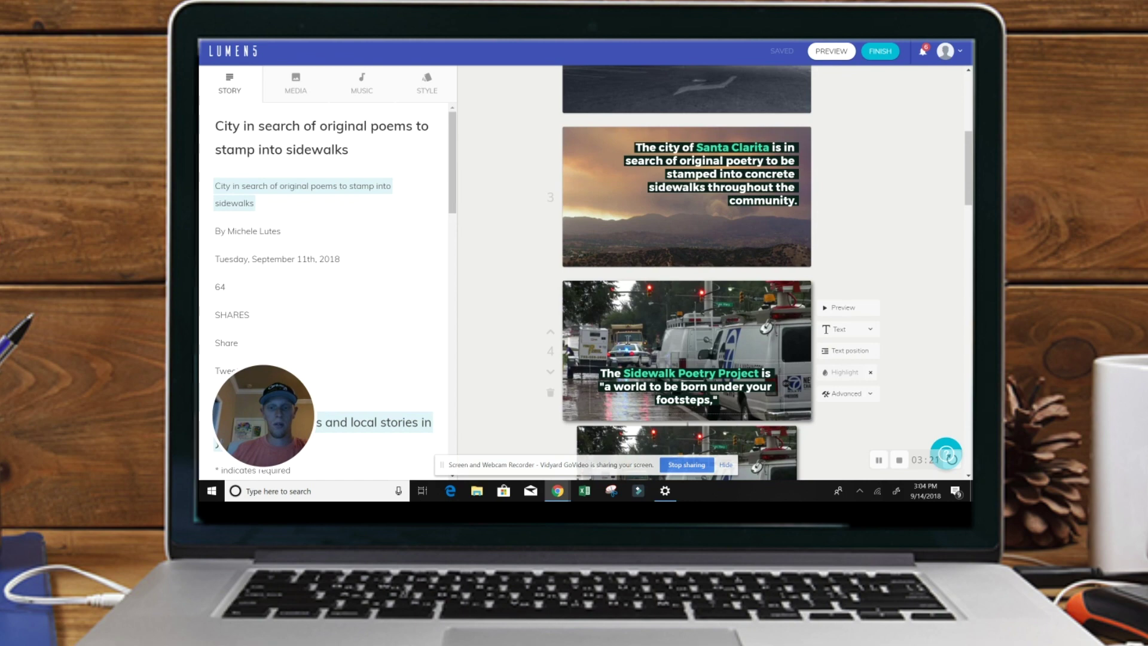
scroll(600, 359, down, 2)
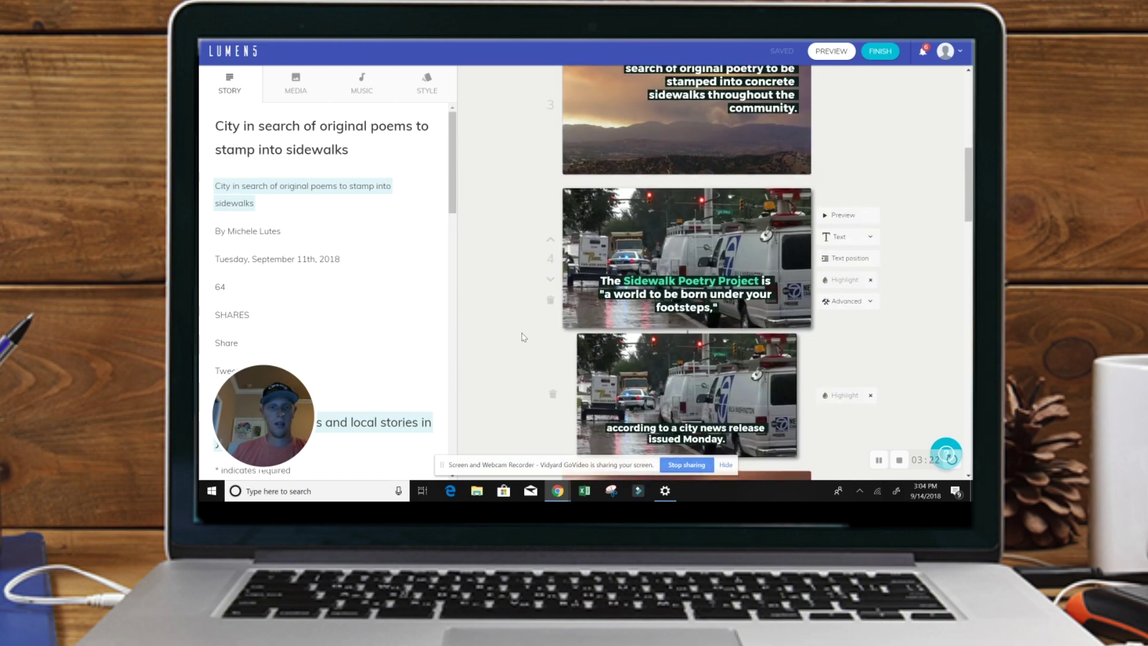
scroll(538, 333, up, 5)
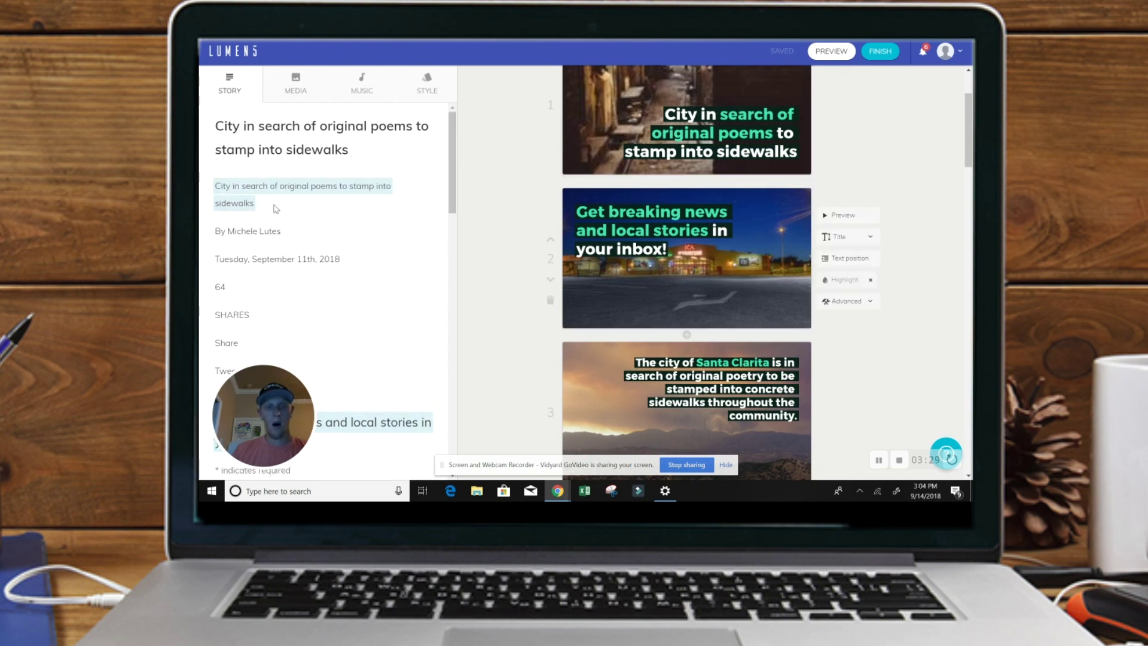
scroll(246, 266, down, 1)
scroll(247, 266, down, 1)
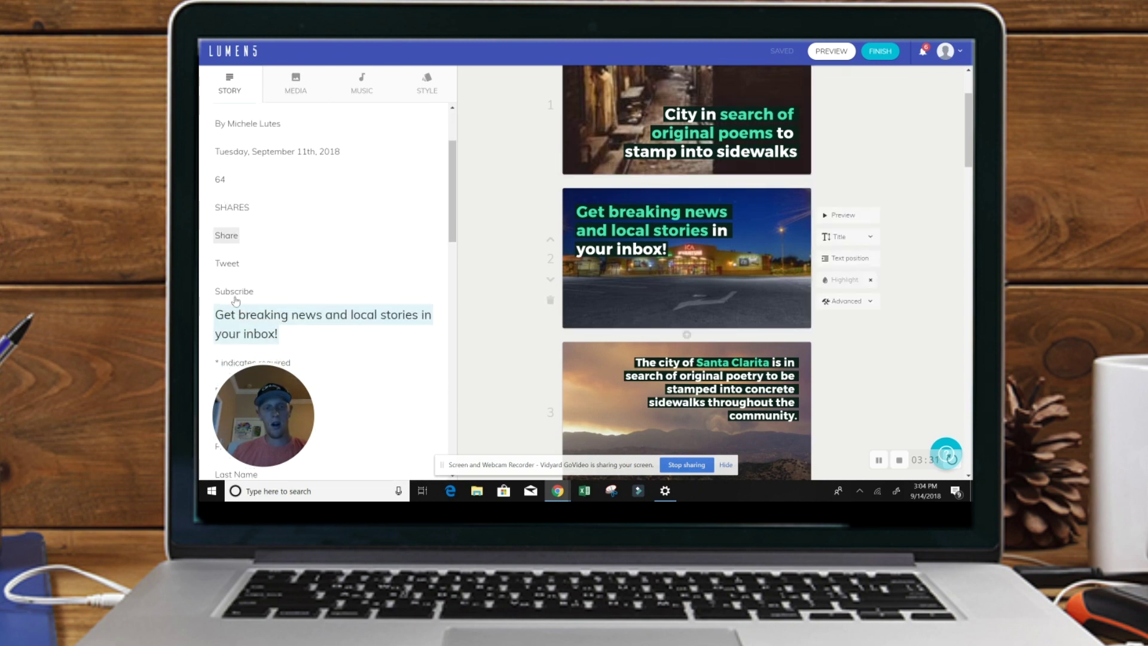
scroll(236, 303, up, 2)
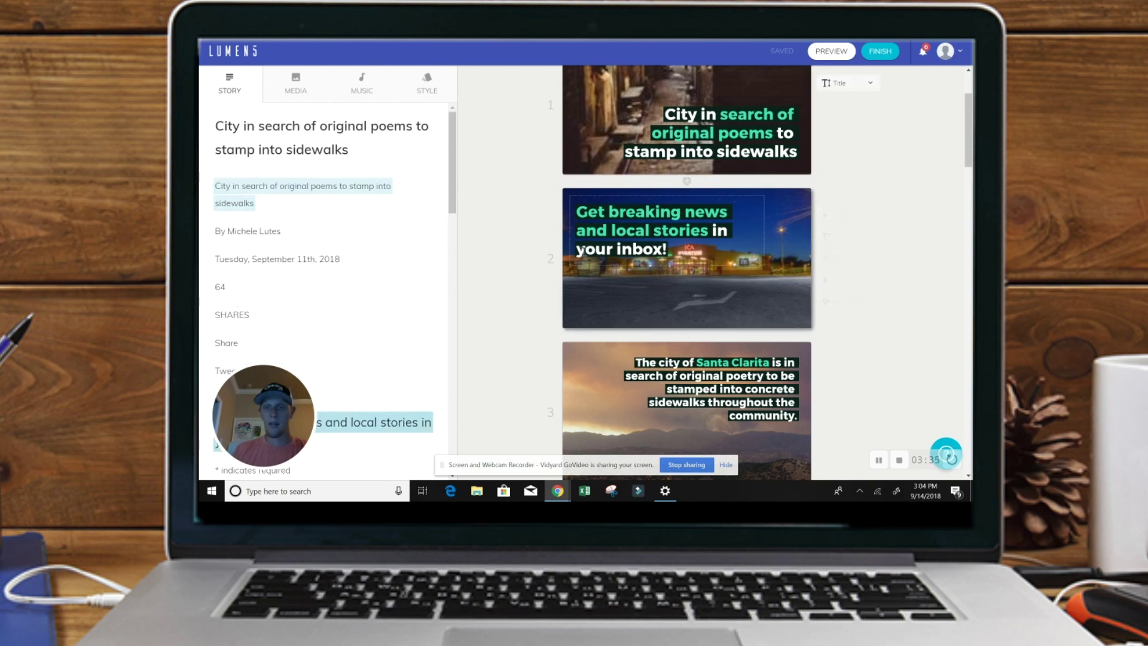
scroll(583, 252, up, 1)
scroll(583, 252, up, 3)
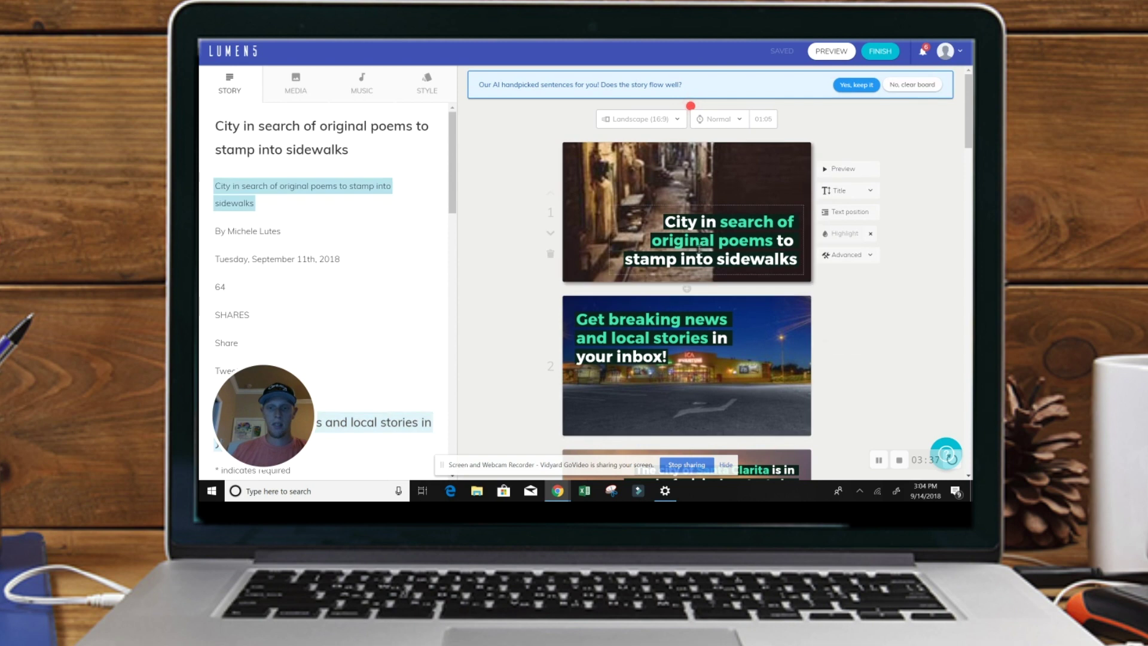
Delete the second scene, "Get breaking news and local stories in your inbox!".
scroll(639, 301, down, 3)
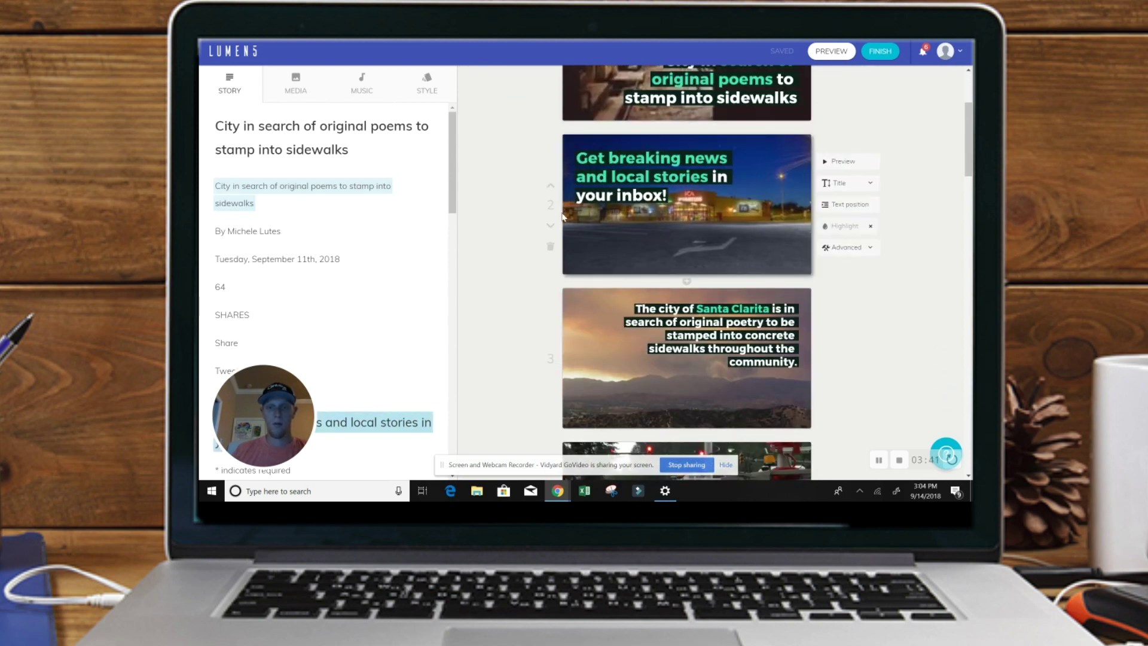
click(550, 247)
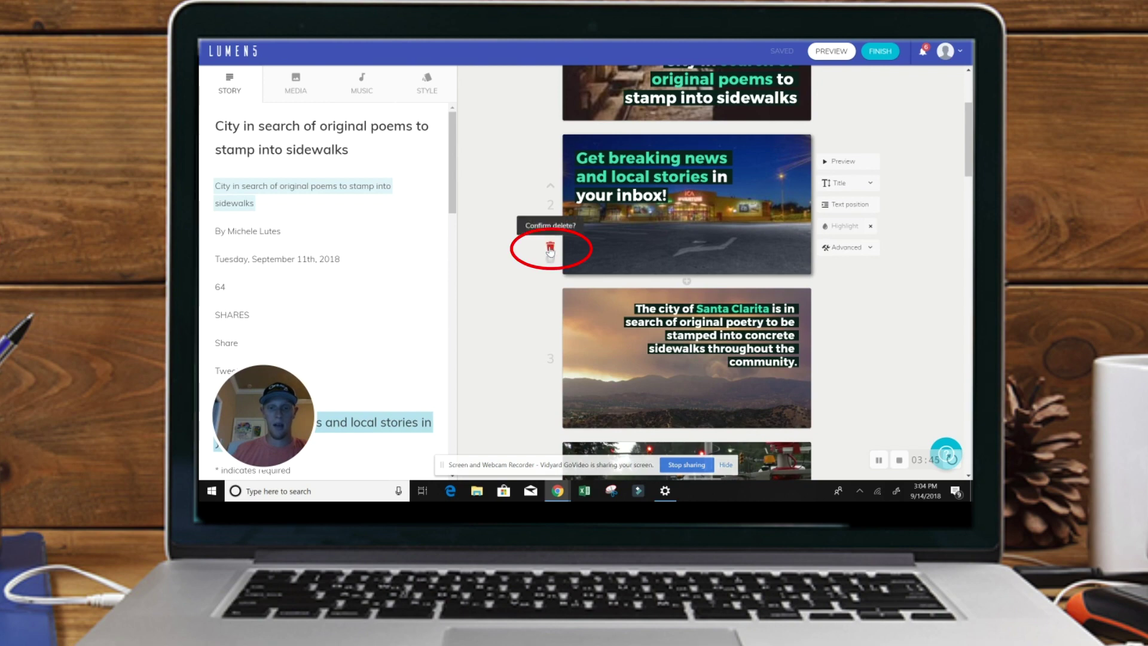
click(550, 248)
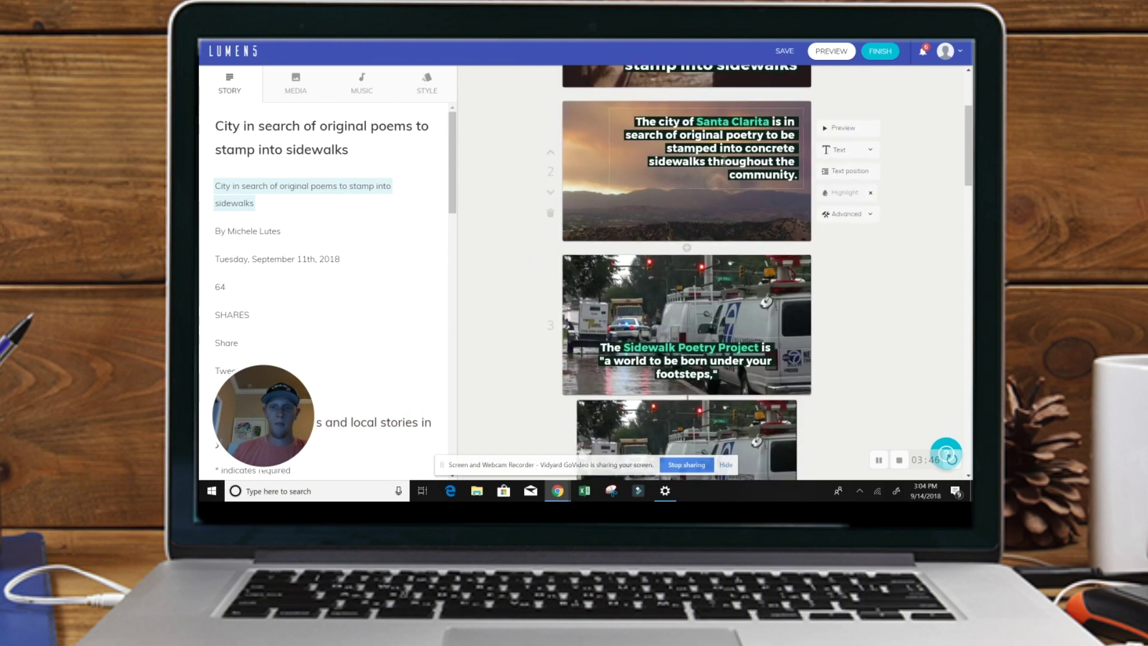
Review the remaining storyboard scenes and the story text for content that does not belong in the video.
scroll(724, 161, up, 2)
scroll(723, 161, down, 1)
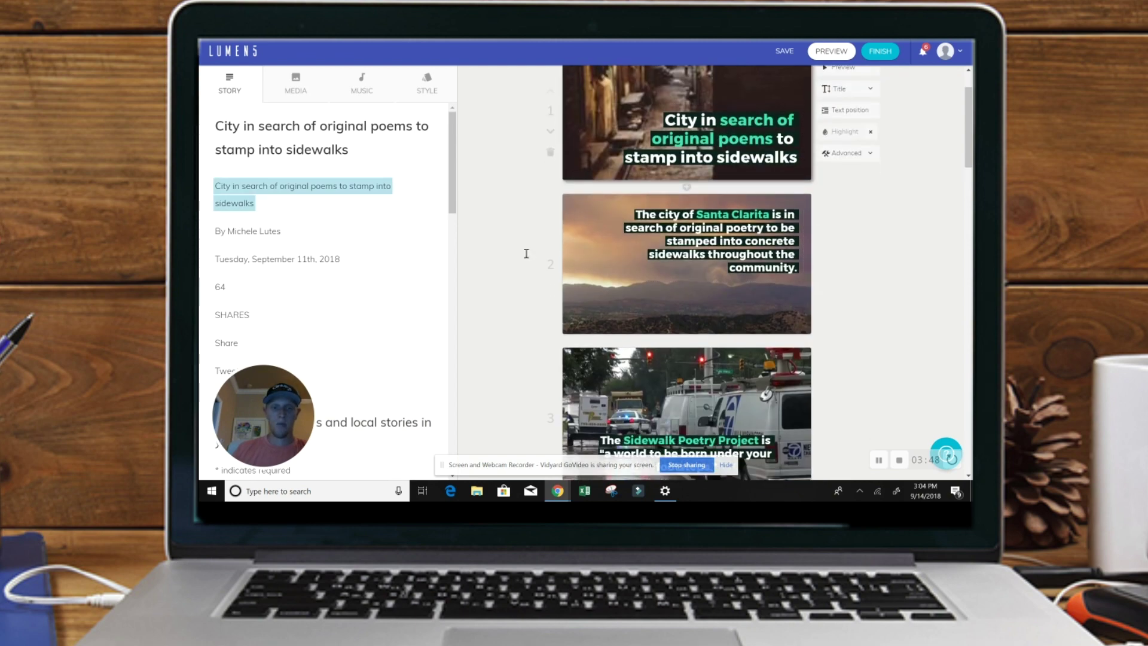
scroll(526, 254, down, 1)
drag(454, 135, 448, 192)
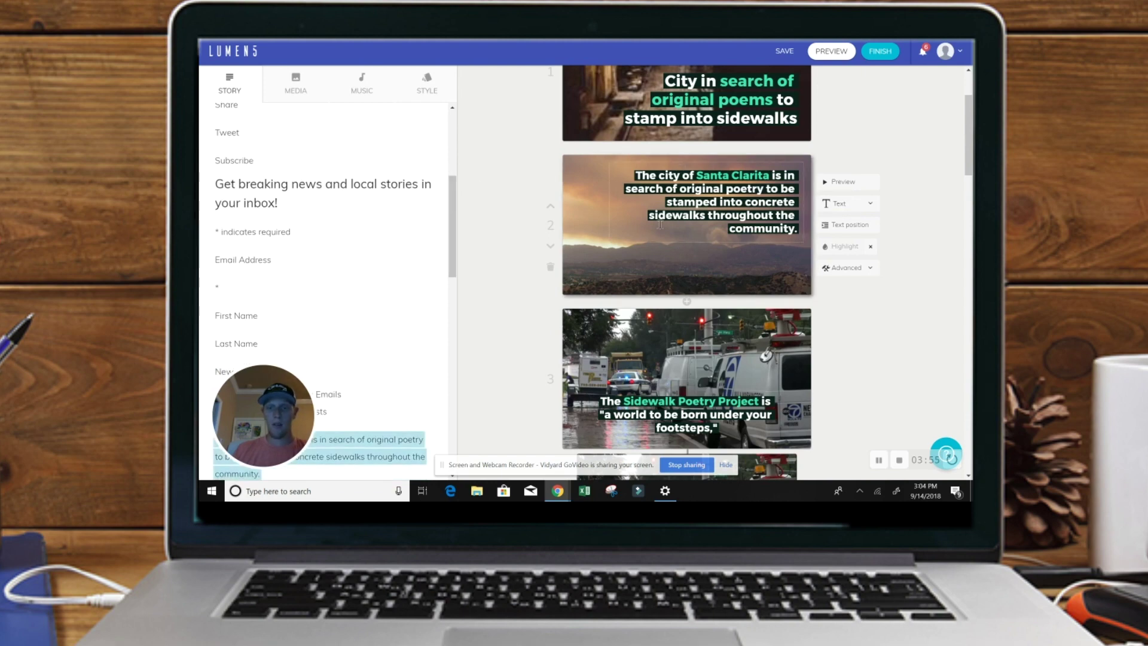
scroll(639, 285, down, 3)
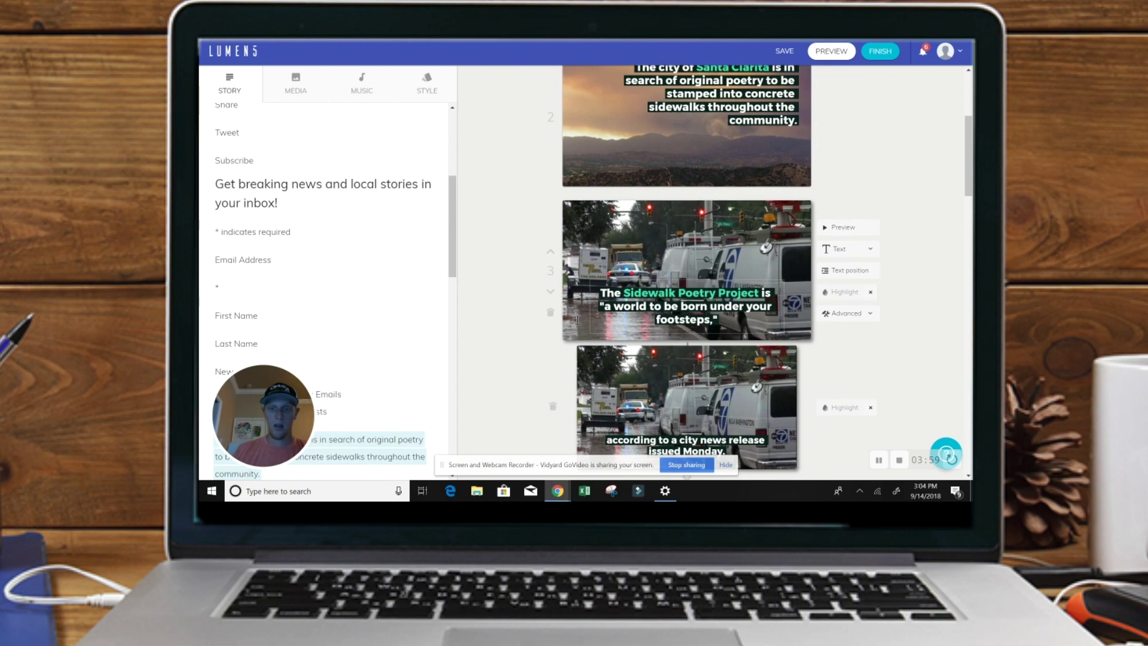
scroll(578, 320, down, 3)
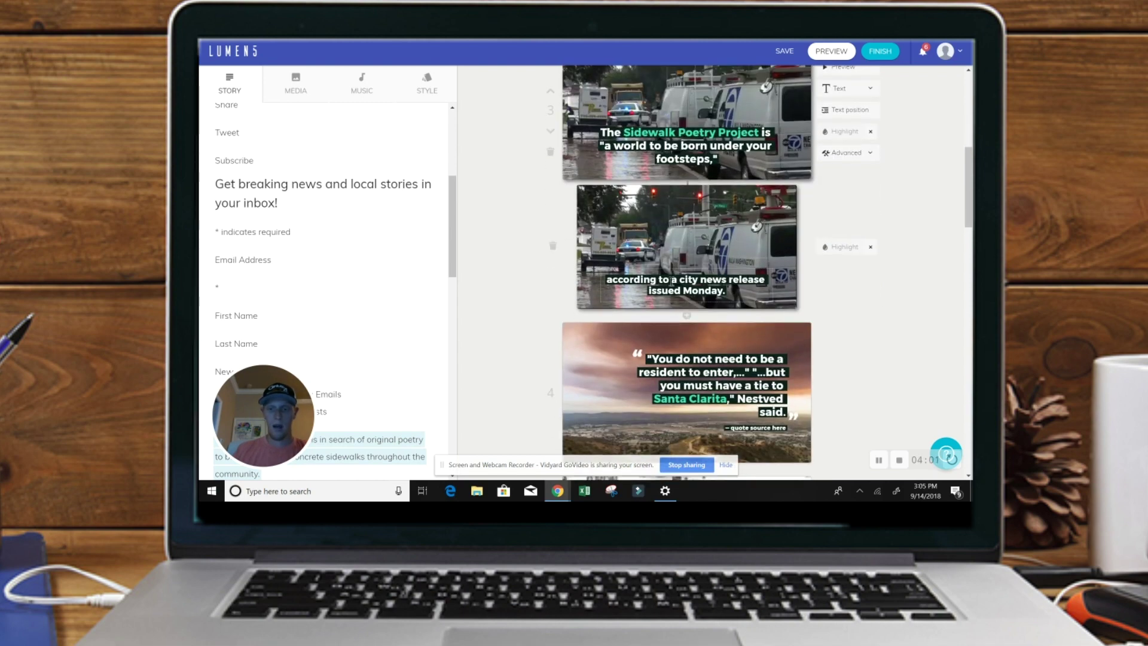
scroll(534, 376, down, 3)
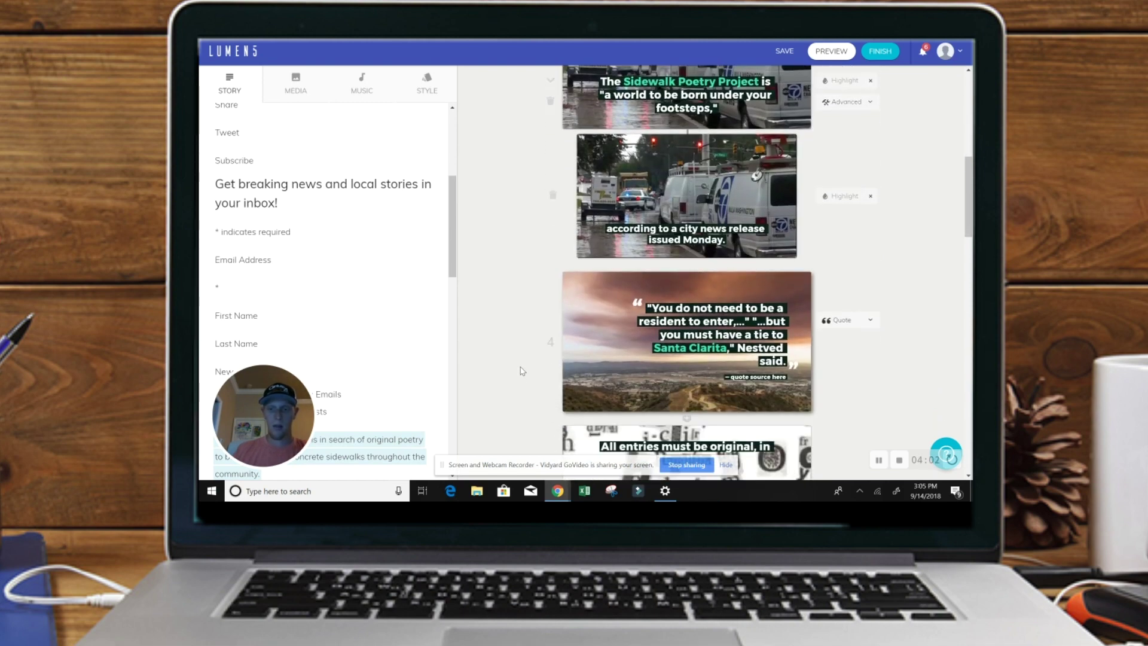
scroll(688, 329, down, 4)
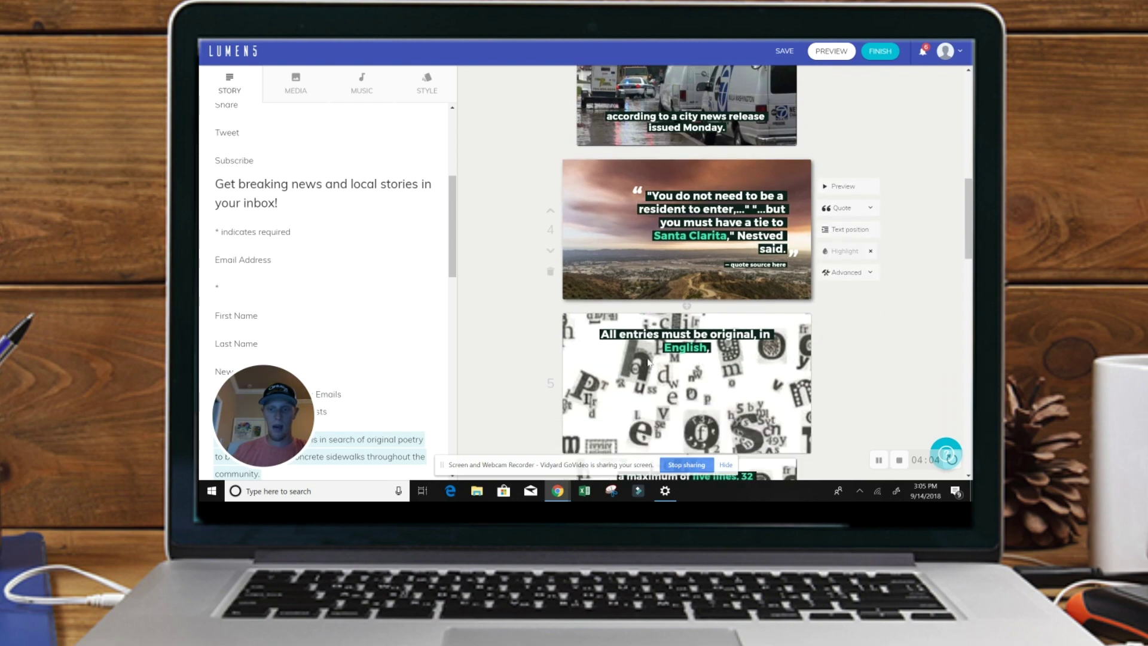
scroll(658, 329, down, 2)
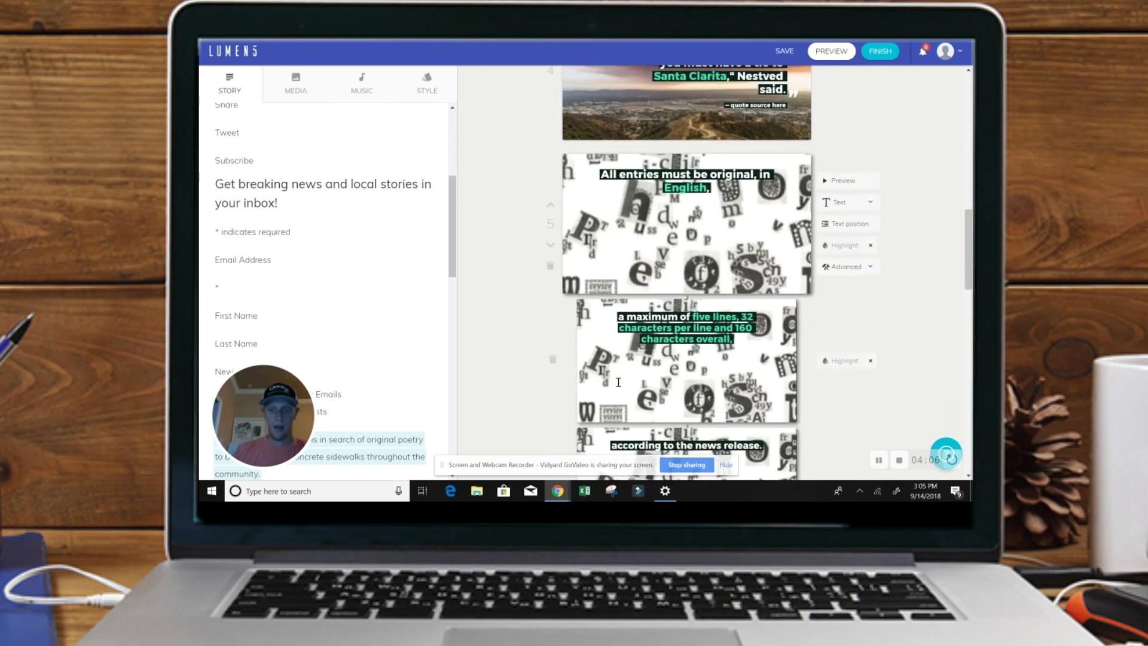
scroll(713, 326, down, 2)
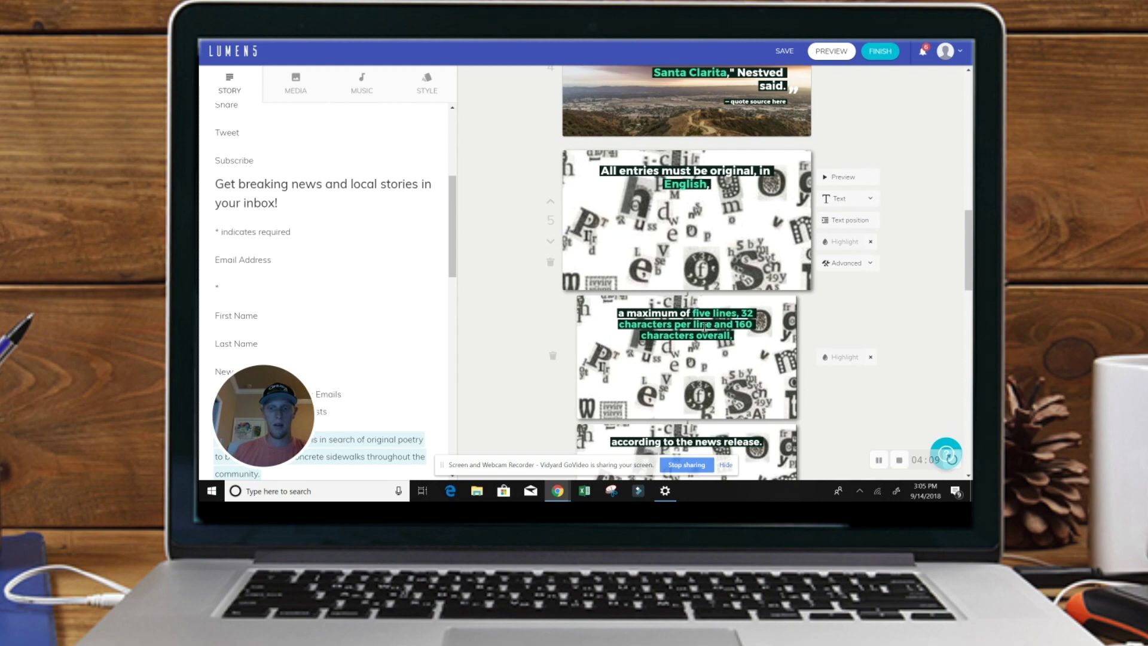
scroll(561, 350, down, 4)
scroll(561, 350, down, 8)
scroll(541, 350, down, 8)
Delete the scene "Entries are limited to one per person" and its follow-up scene about submitting online.
mouse_move(549, 330)
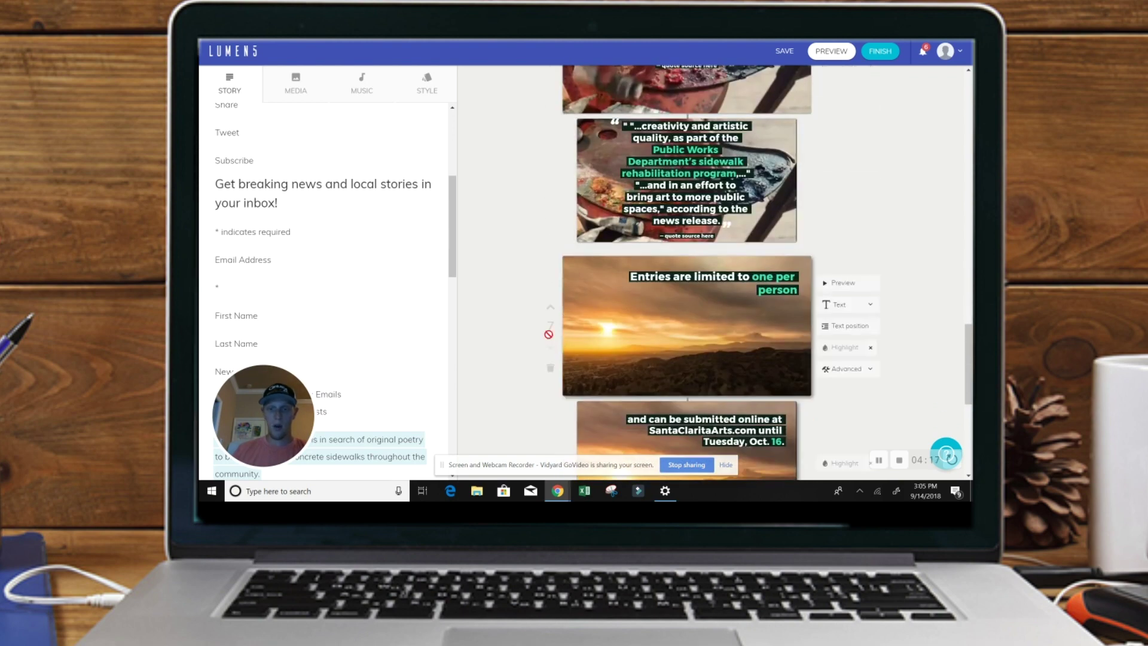
click(550, 370)
click(551, 369)
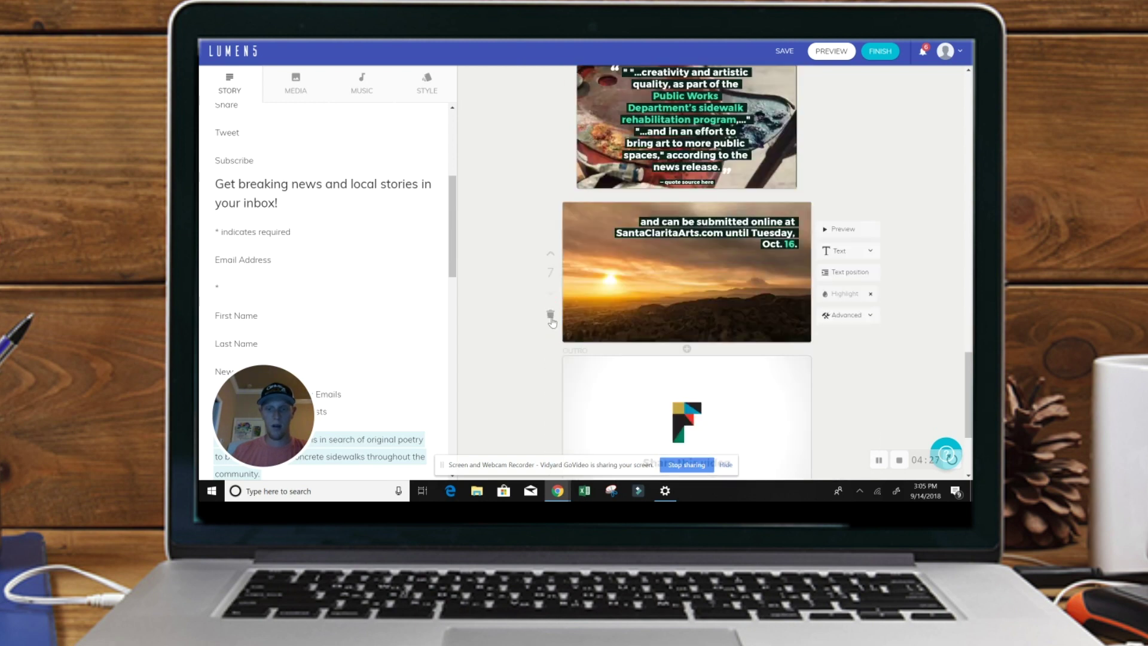
click(552, 315)
click(551, 314)
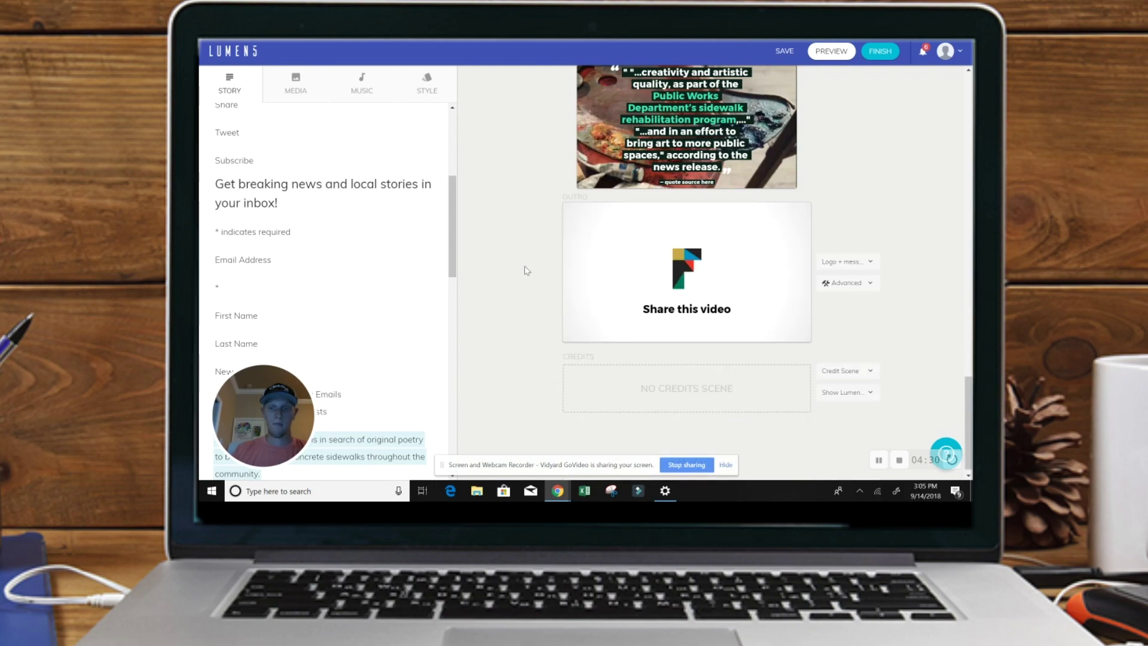
Add the story's quote about the Arts Commission adding a different form of art to Santa Clarita as a new scene.
scroll(527, 271, up, 10)
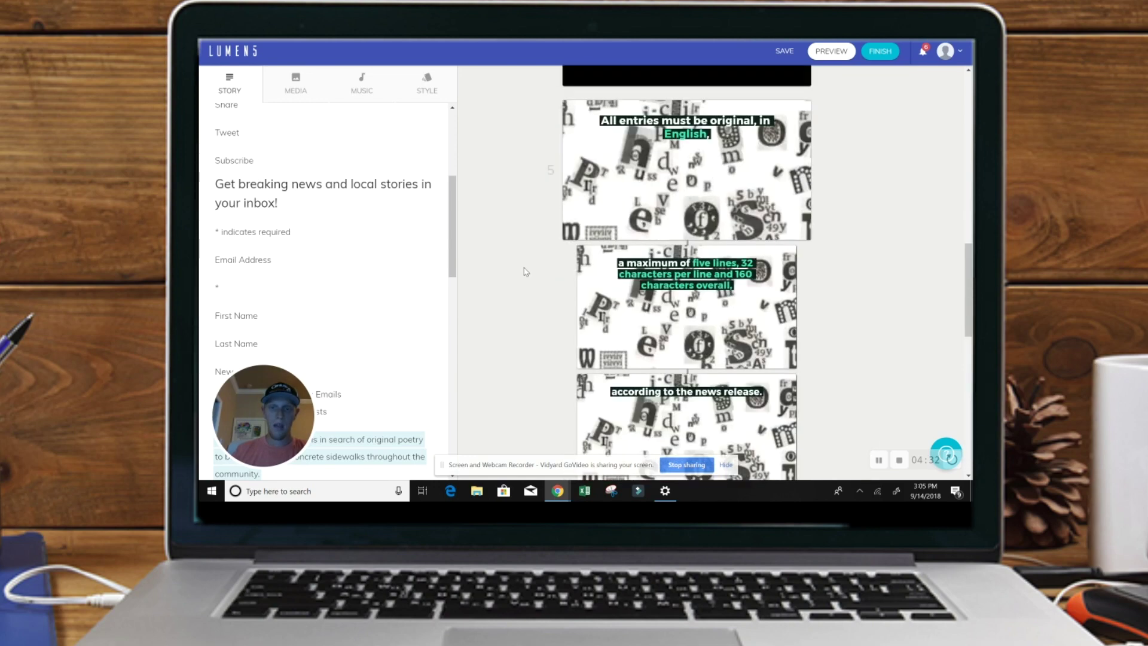
scroll(525, 272, up, 5)
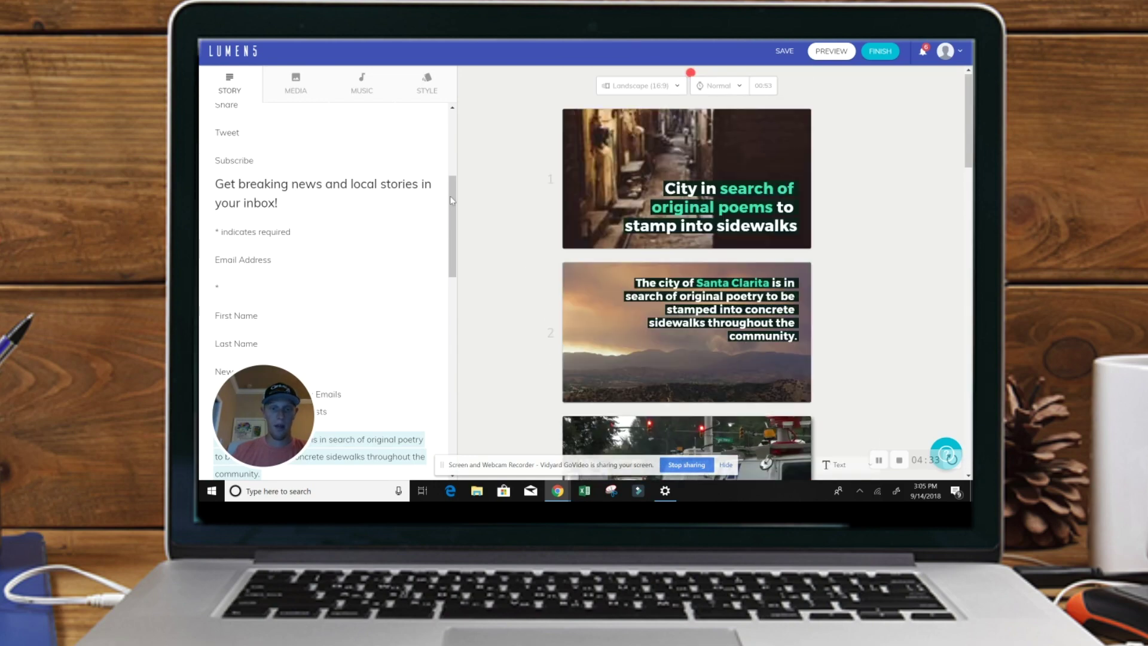
click(457, 280)
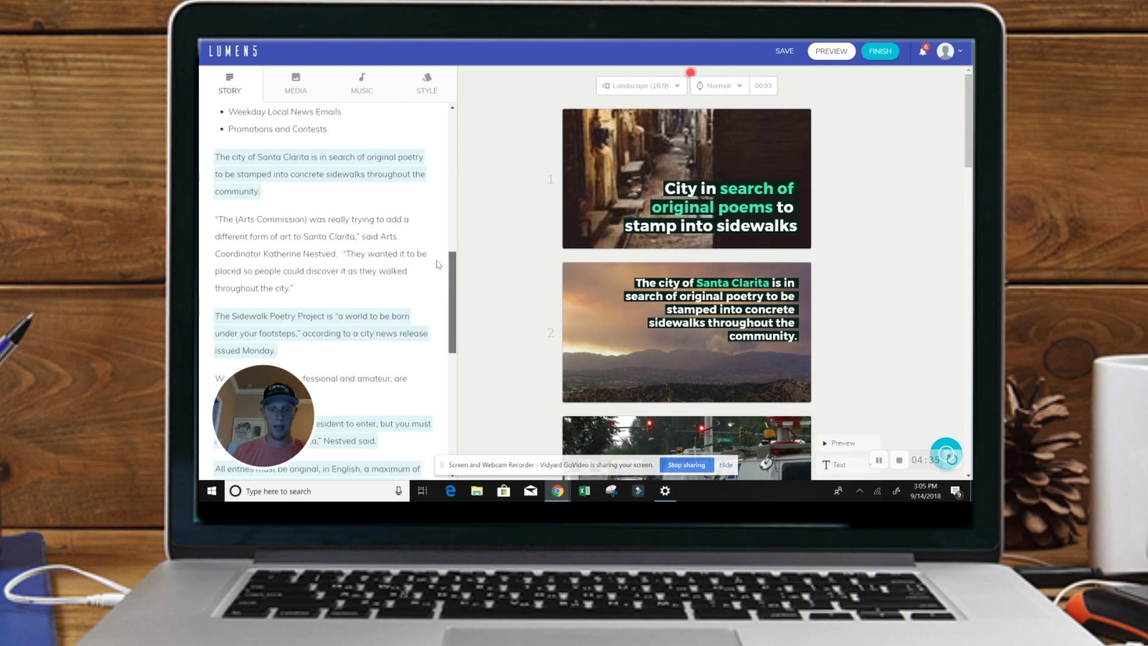
scroll(299, 189, down, 1)
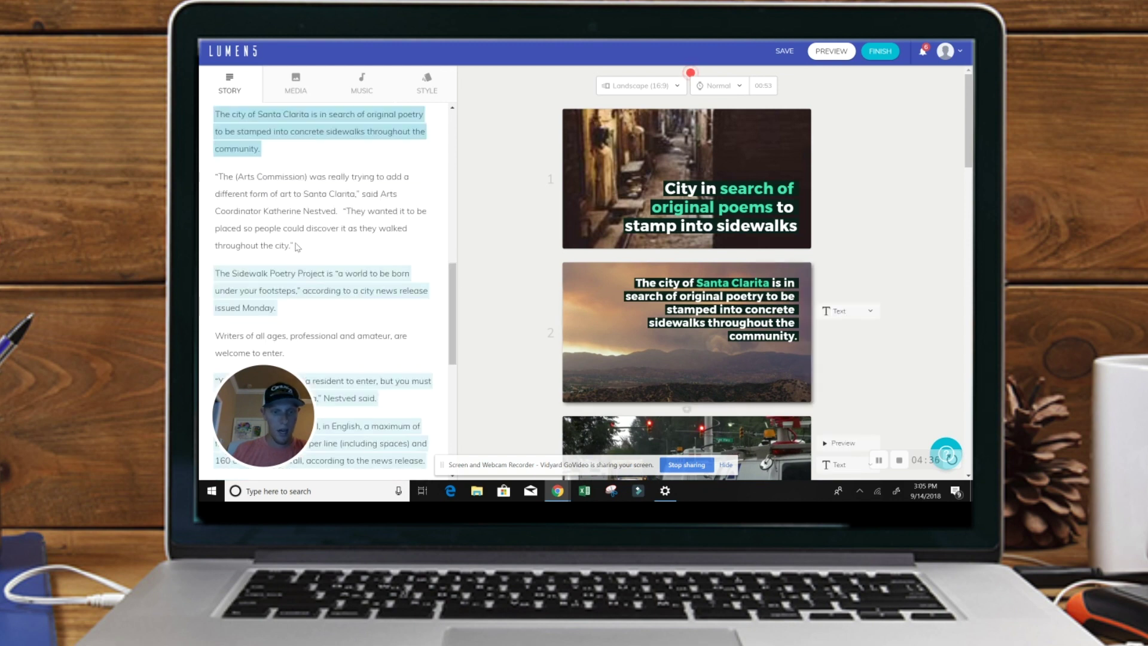
click(301, 198)
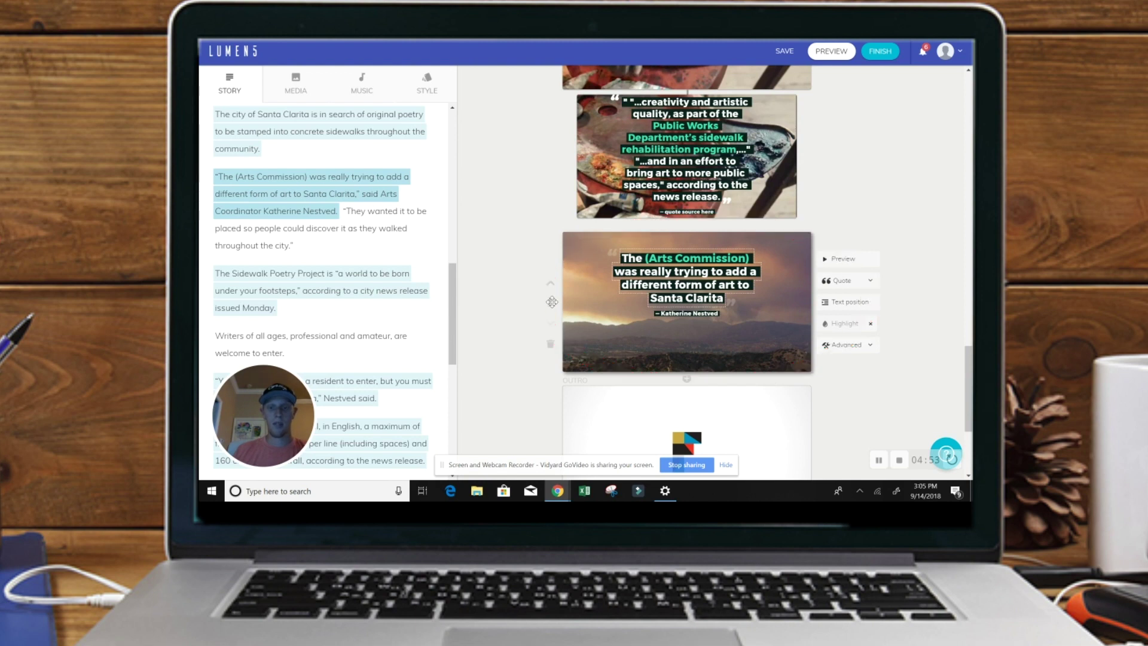
Try to move the Arts Commission quote scene above the preceding scene, and delete it from the storyboard.
drag(552, 302, 546, 154)
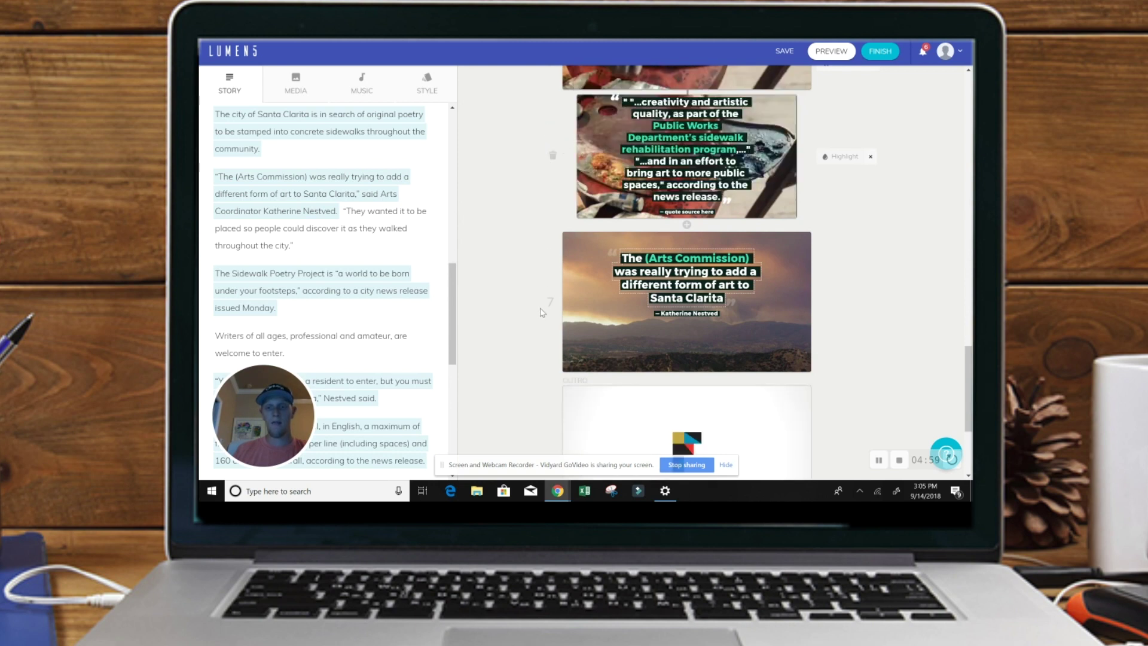
mouse_move(543, 323)
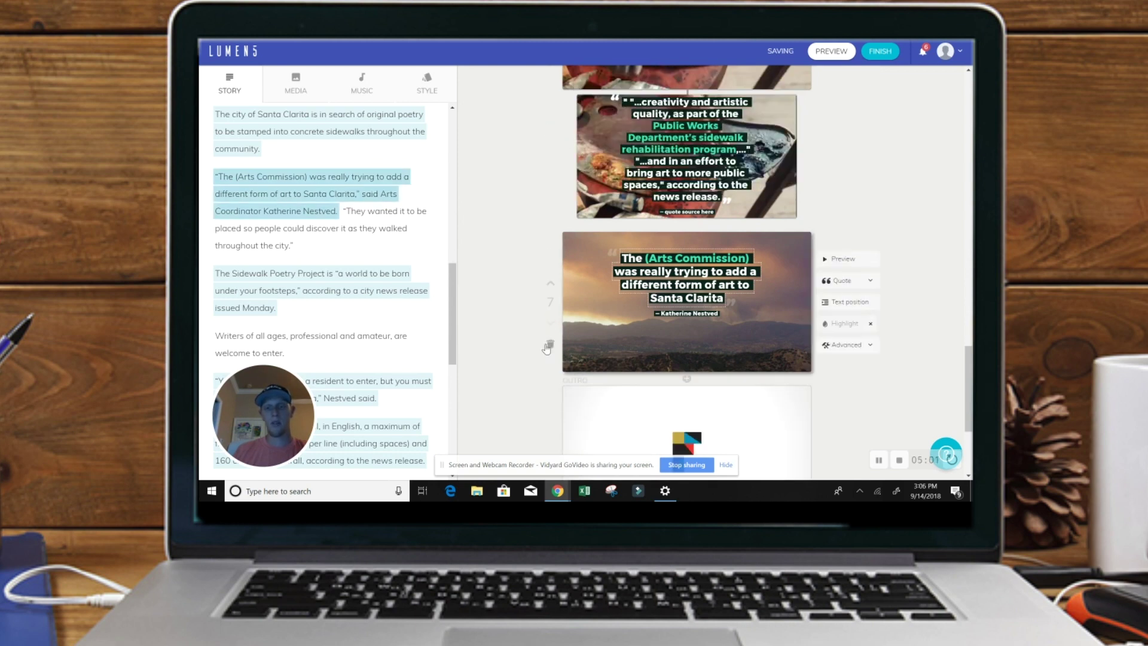
click(550, 346)
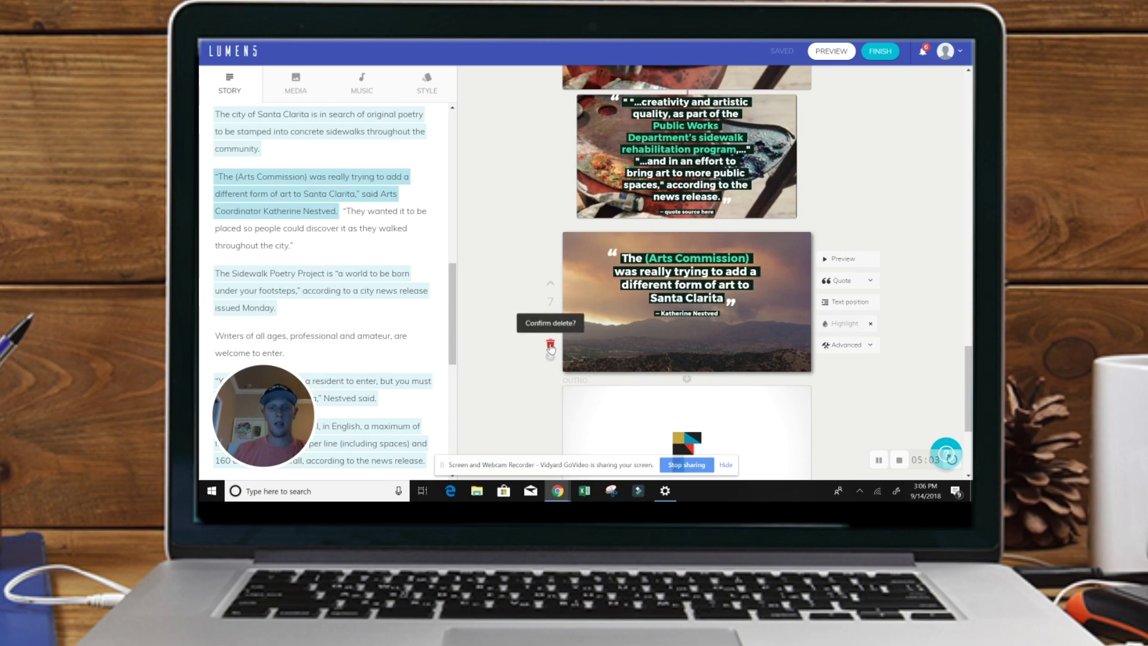
click(550, 345)
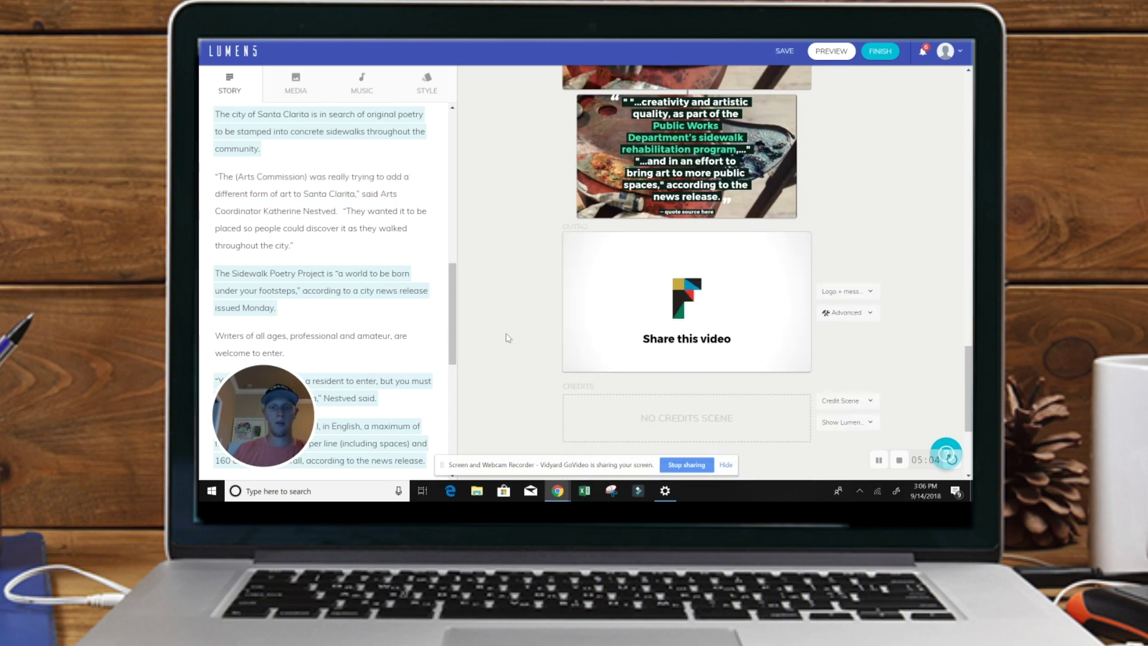
Select the opening title scene and search the media library for "california".
scroll(509, 334, up, 20)
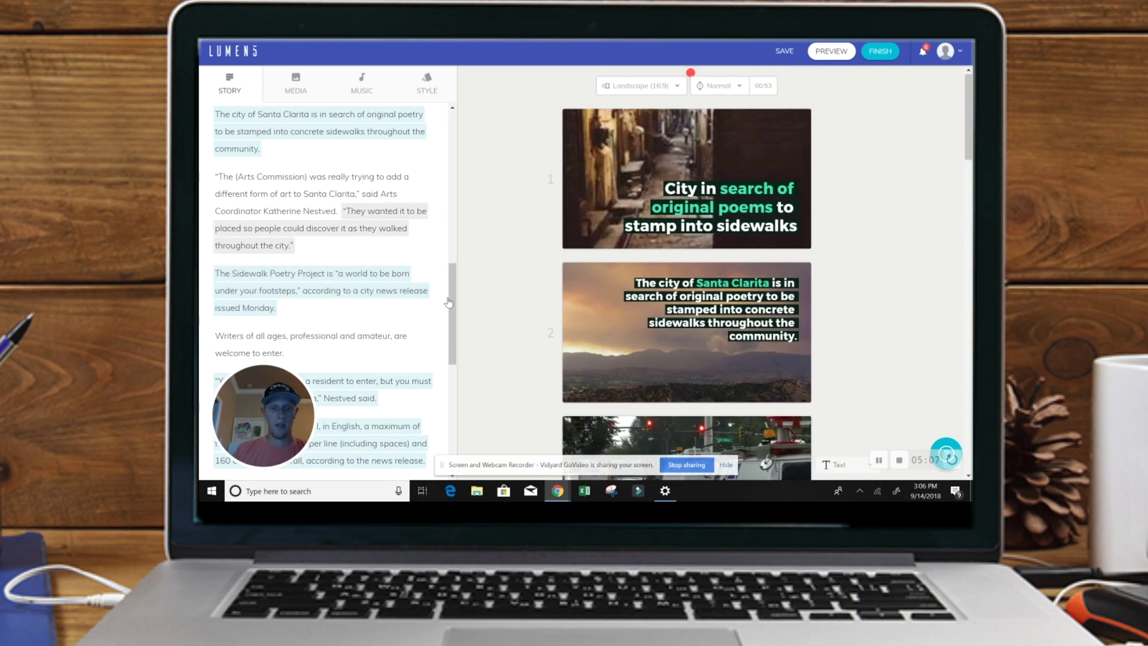
click(607, 186)
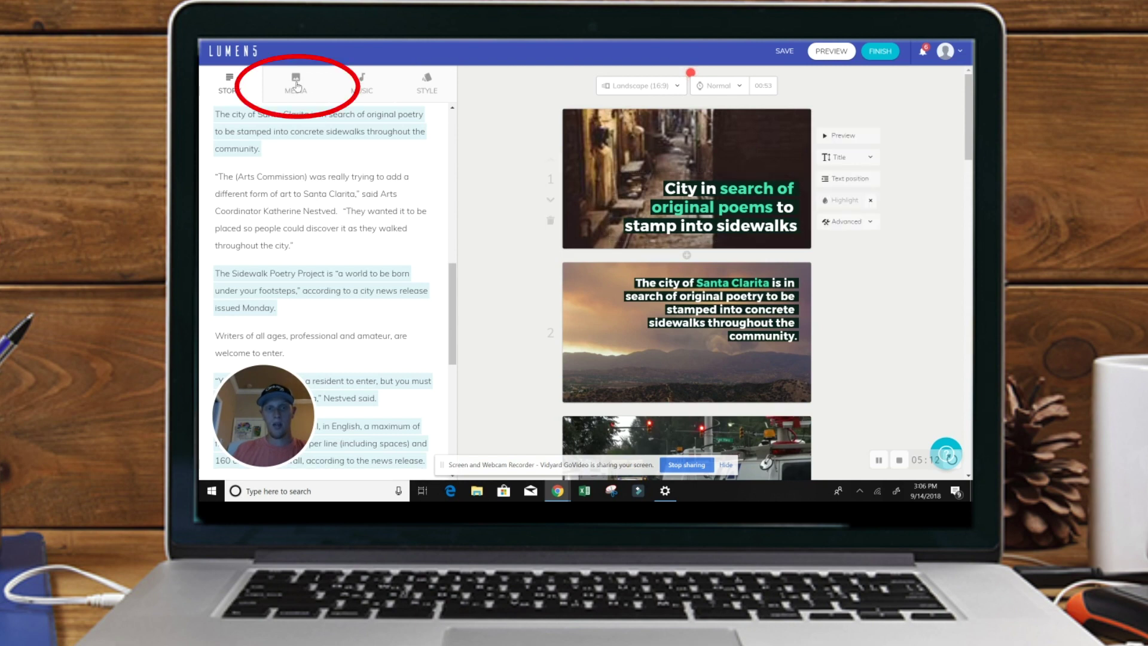
click(296, 85)
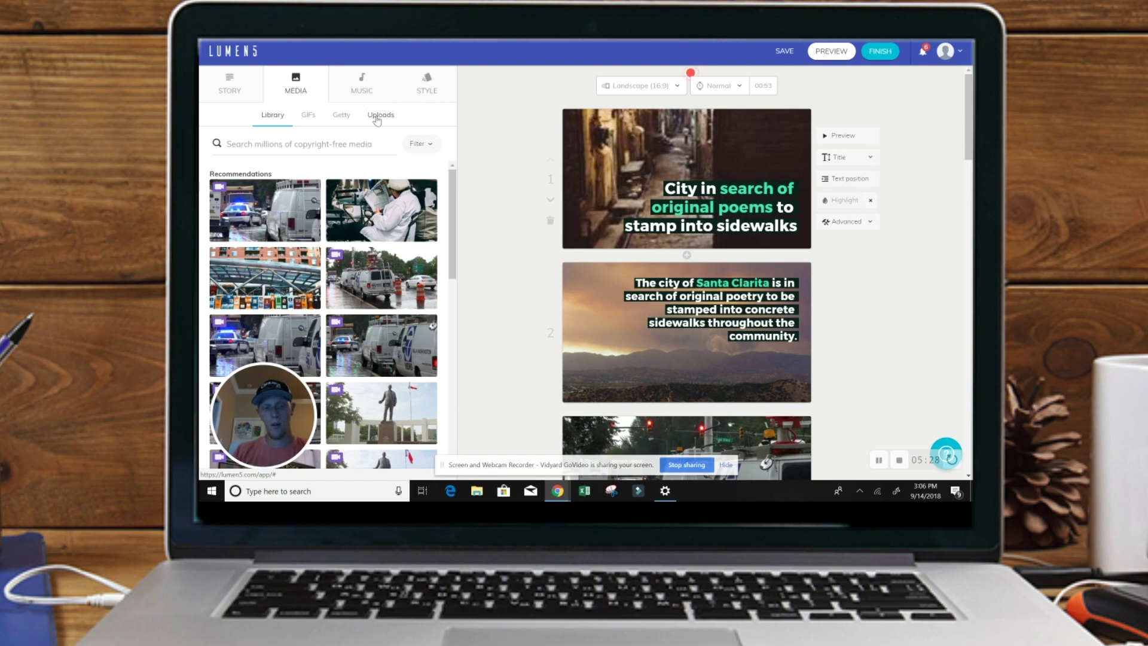
click(317, 146)
key(Escape)
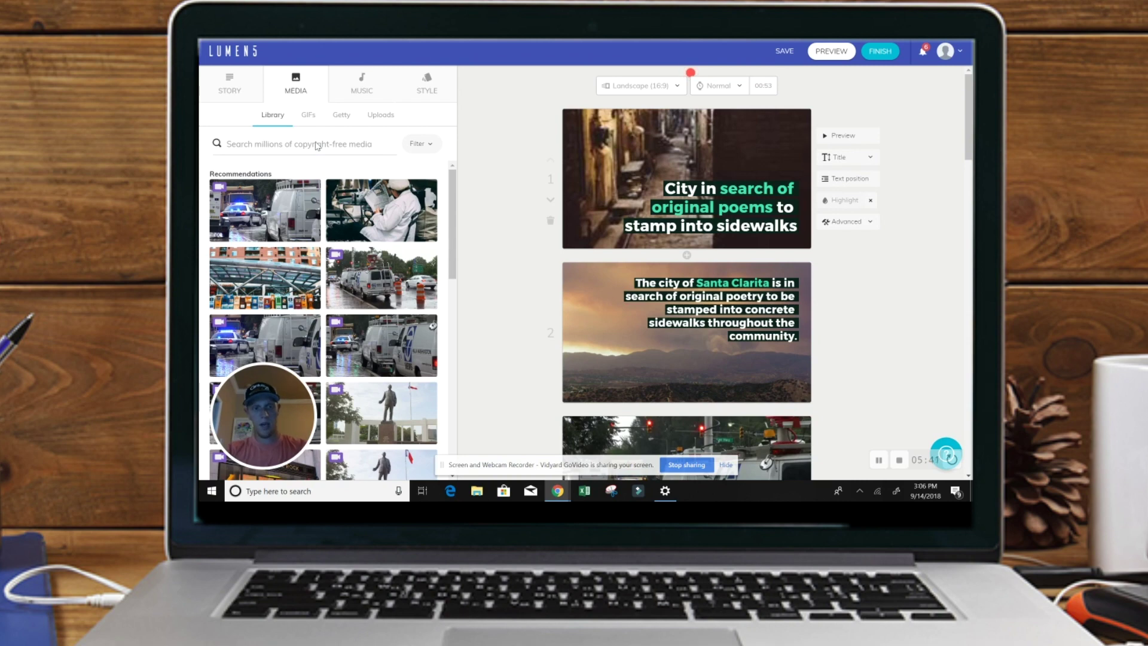
click(317, 144)
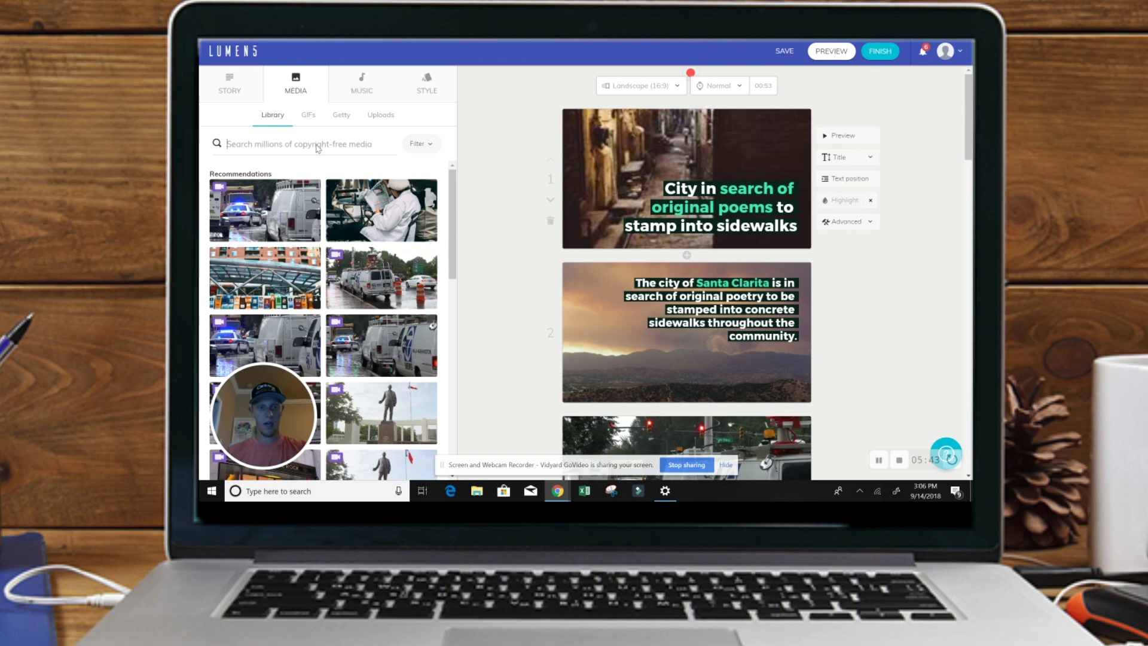
text(co)
text(lifor)
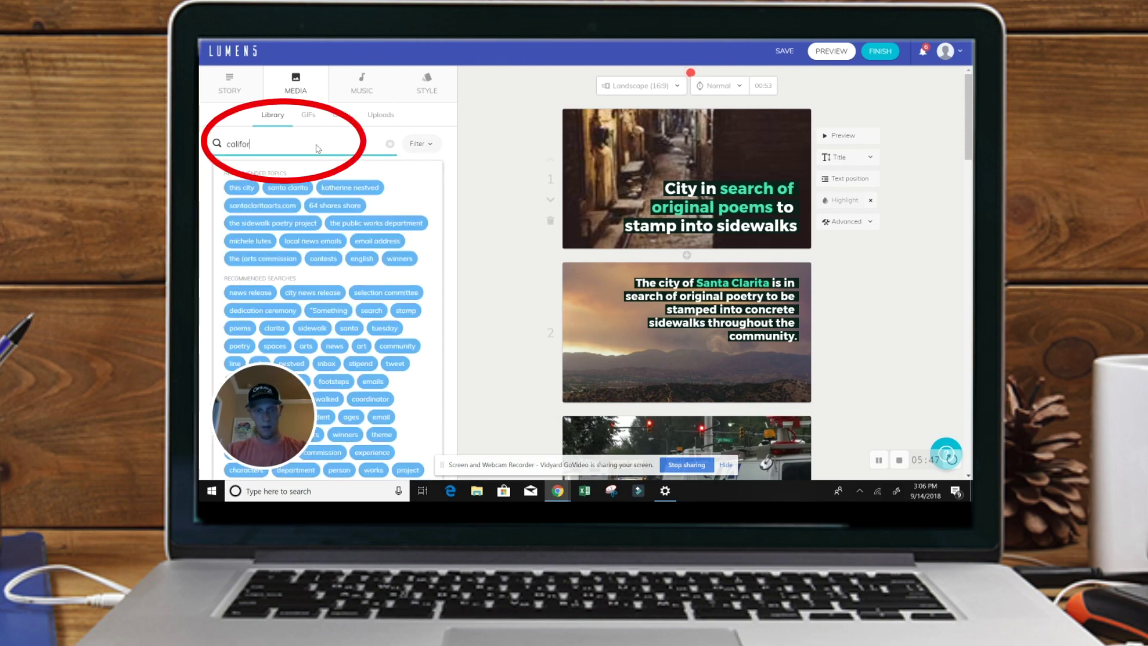
text(nia)
key(Return)
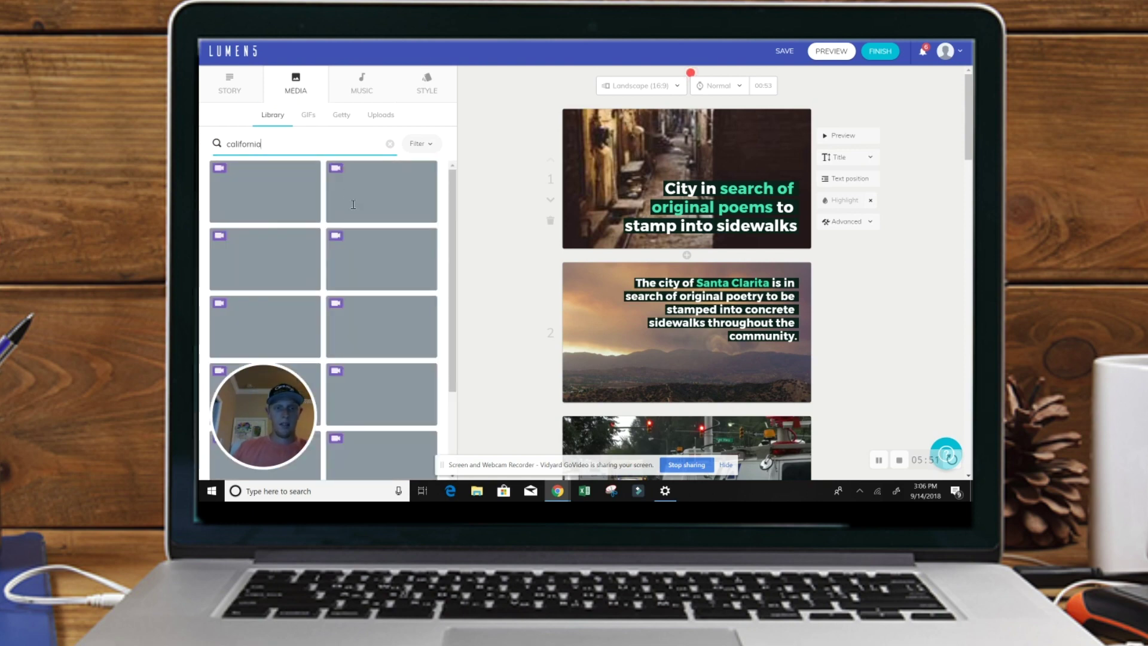
Replace the background of the first scene, "City in search of original poems", with the orange sunset ocean clip.
scroll(365, 299, down, 1)
scroll(365, 299, down, 1)
scroll(365, 298, down, 1)
scroll(365, 298, down, 3)
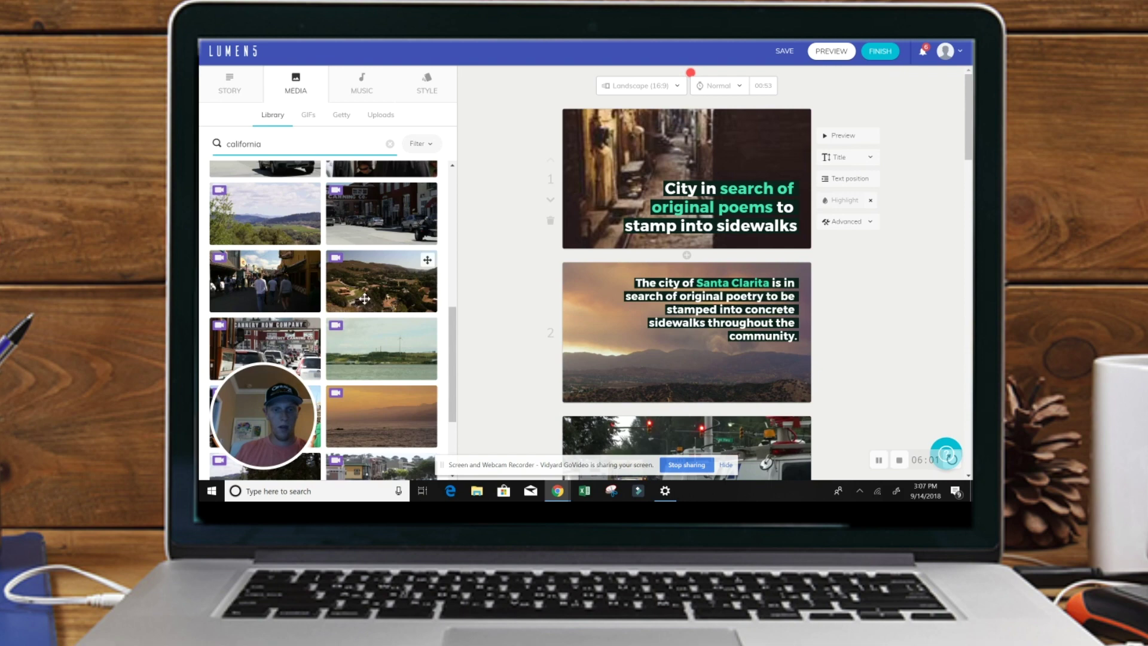
scroll(365, 299, down, 1)
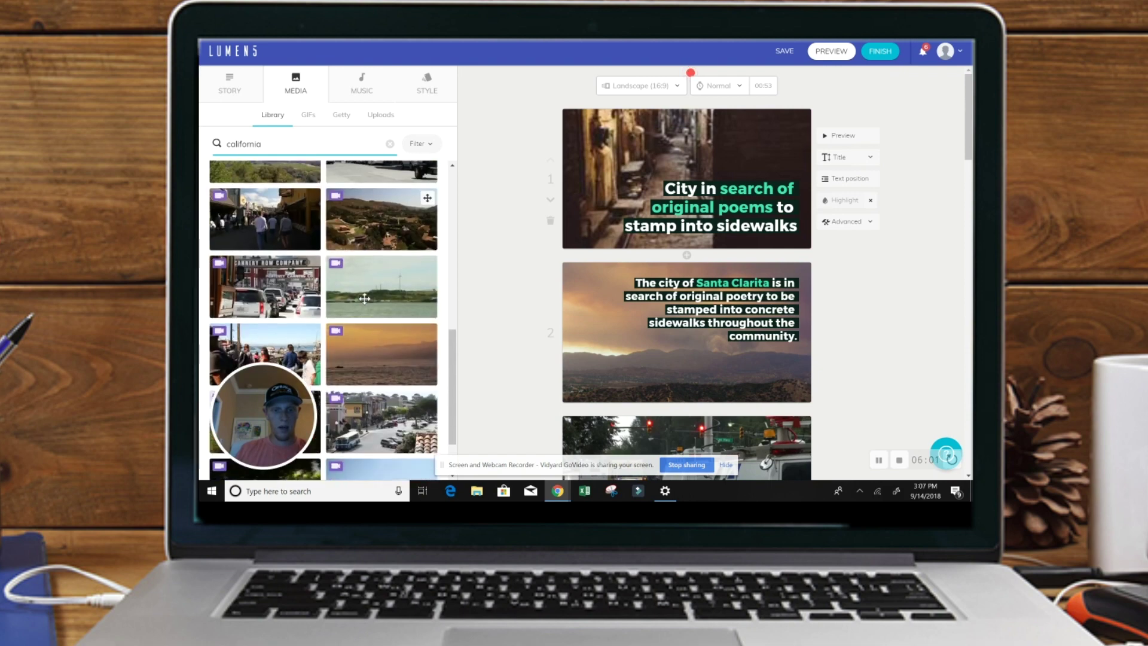
scroll(366, 299, down, 1)
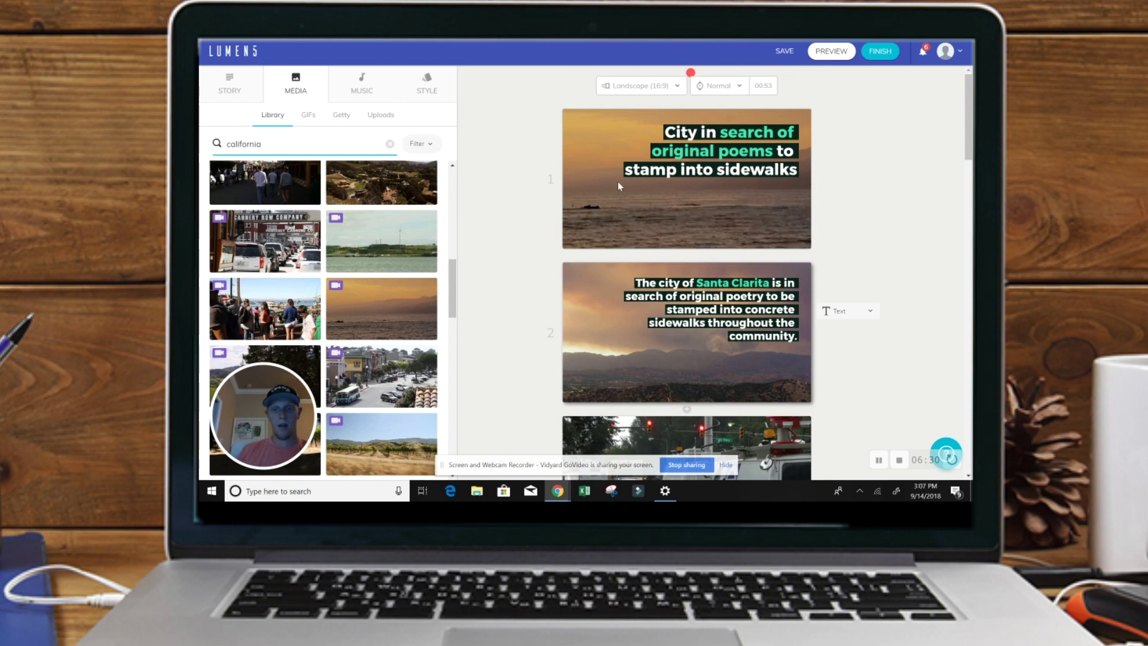
Replace the background of the third scene, about the Sidewalk Poetry Project, with the dry field and vineyard clip.
scroll(455, 309, down, 1)
scroll(406, 367, down, 2)
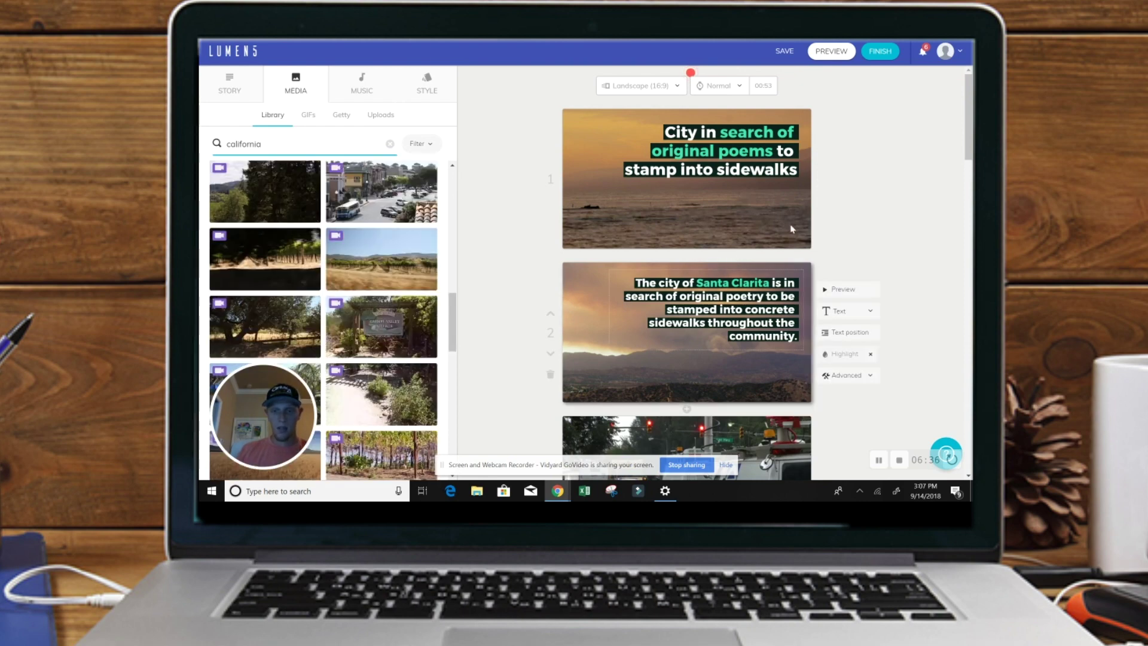
scroll(715, 275, down, 6)
scroll(715, 275, up, 3)
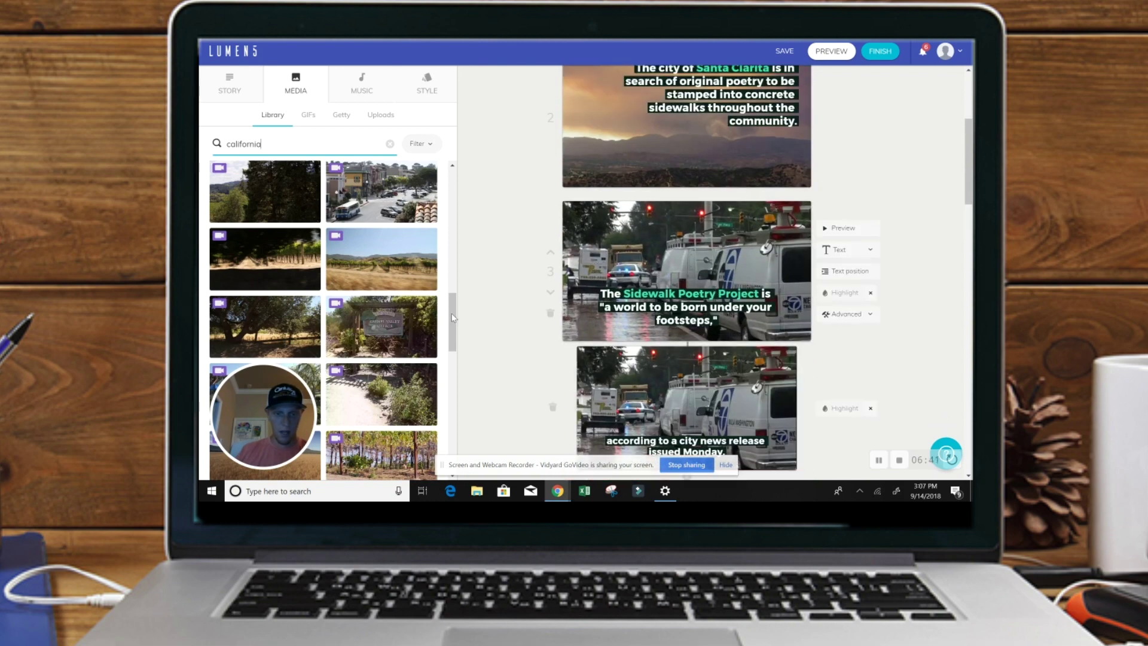
mouse_move(373, 254)
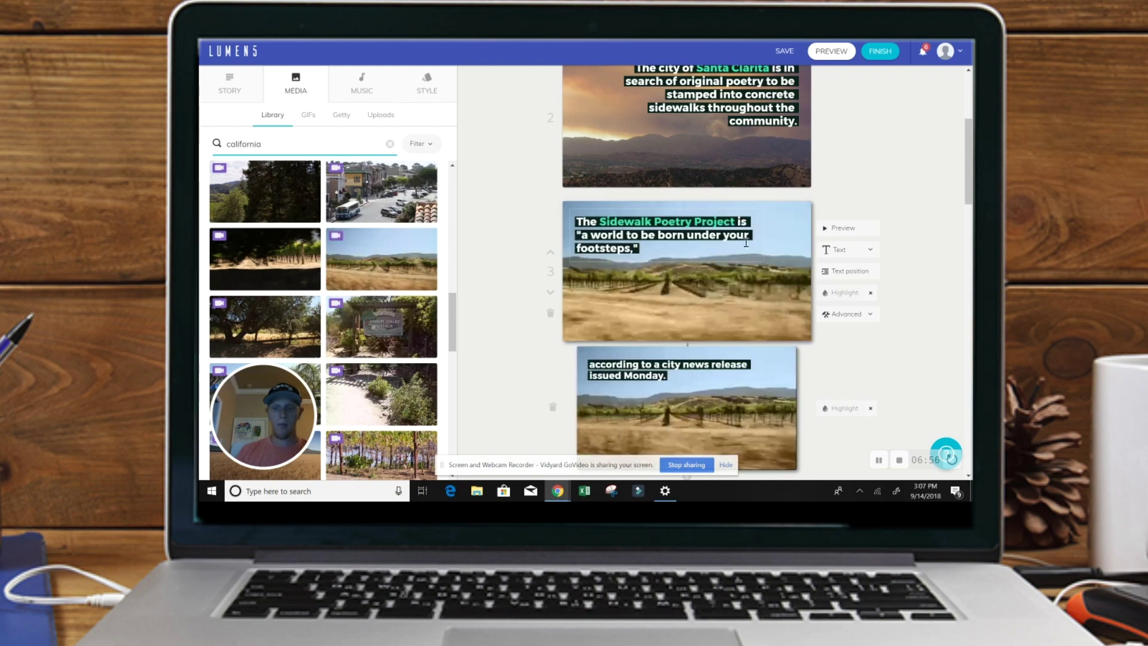
Replace the scattered-letters background of the fifth scene, "All entries must be original, in English", with the green coastline clip.
scroll(687, 304, down, 2)
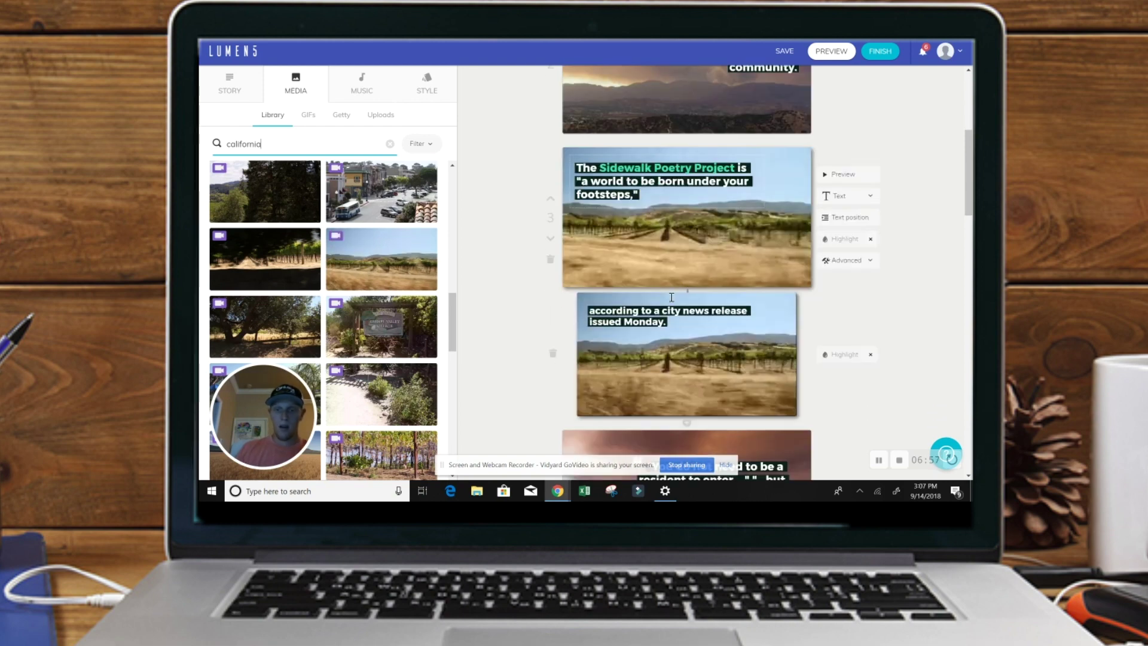
scroll(671, 297, down, 4)
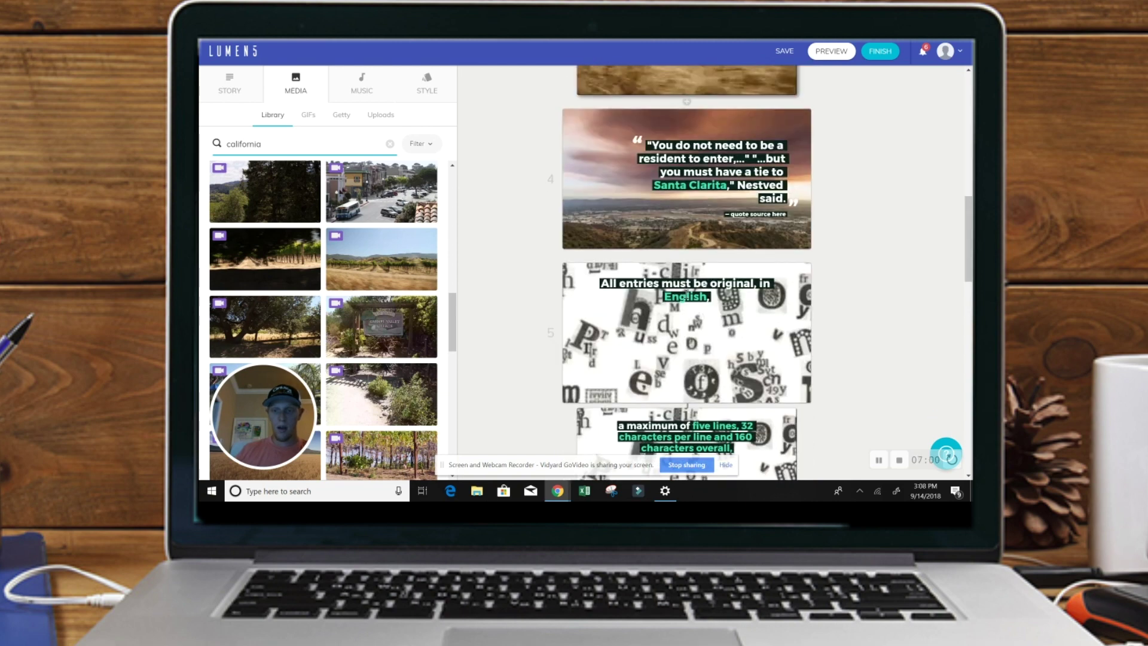
scroll(413, 350, down, 5)
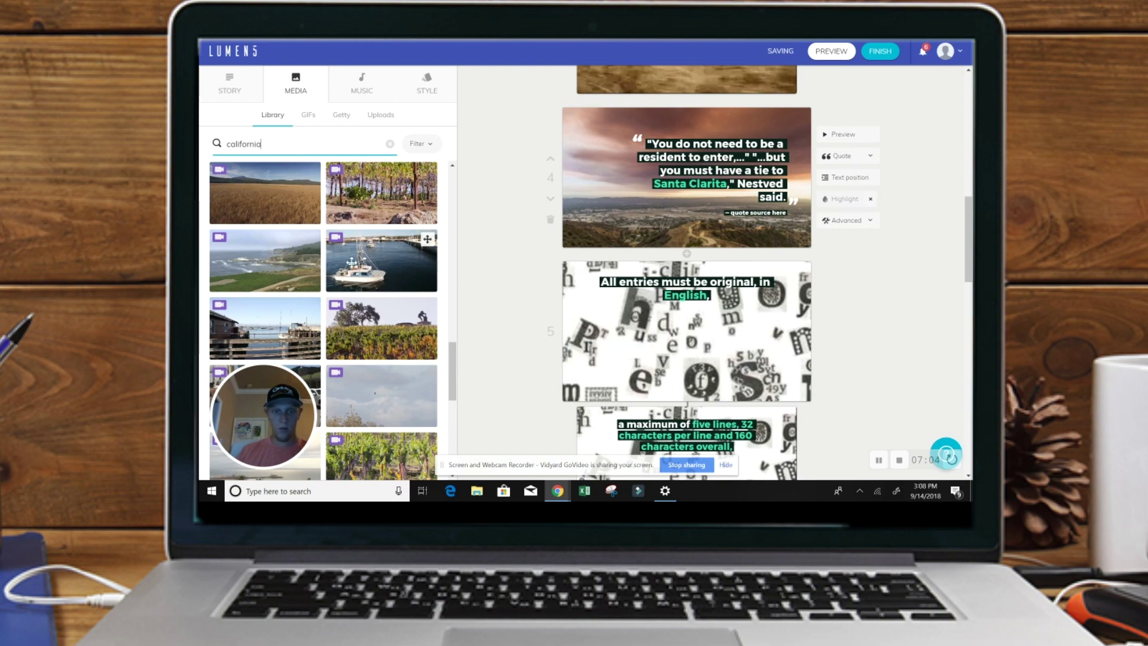
click(690, 336)
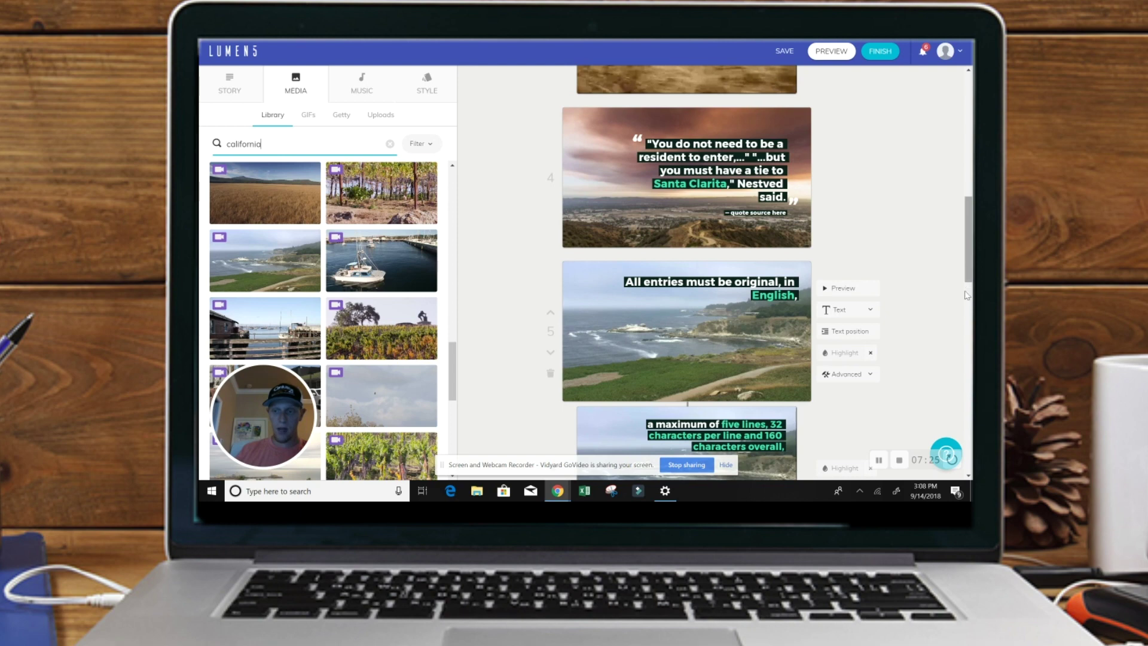
Replace the paint palette background of the sixth scene, "Poems will be juried by a selection committee", with the harbor boat clip.
scroll(967, 295, down, 10)
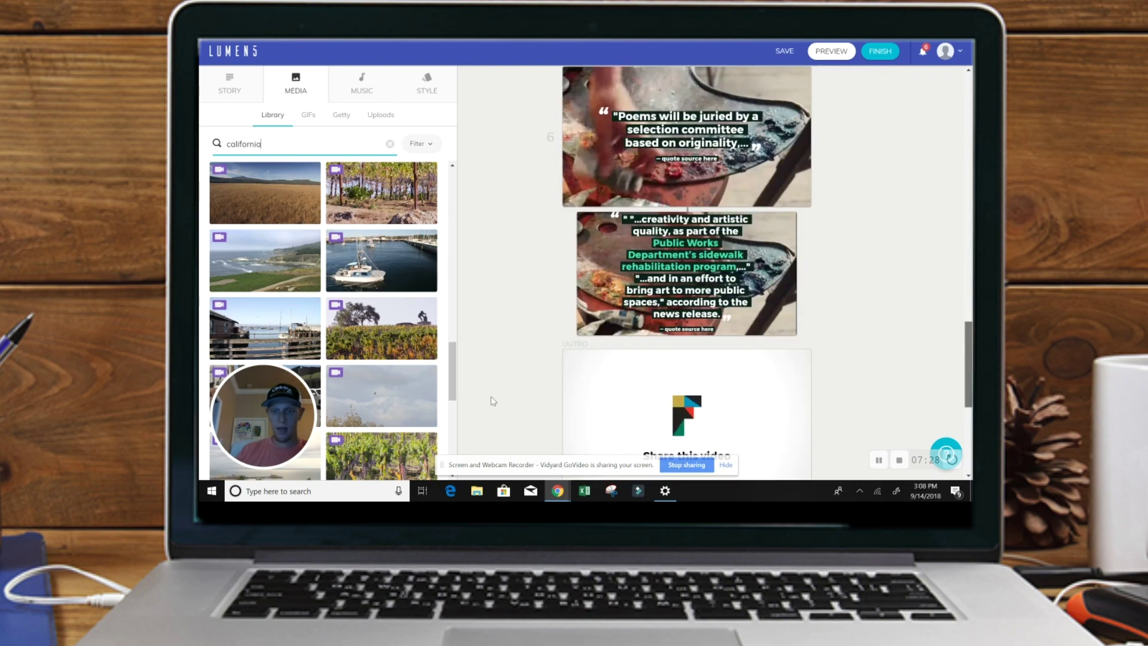
drag(385, 254, 589, 342)
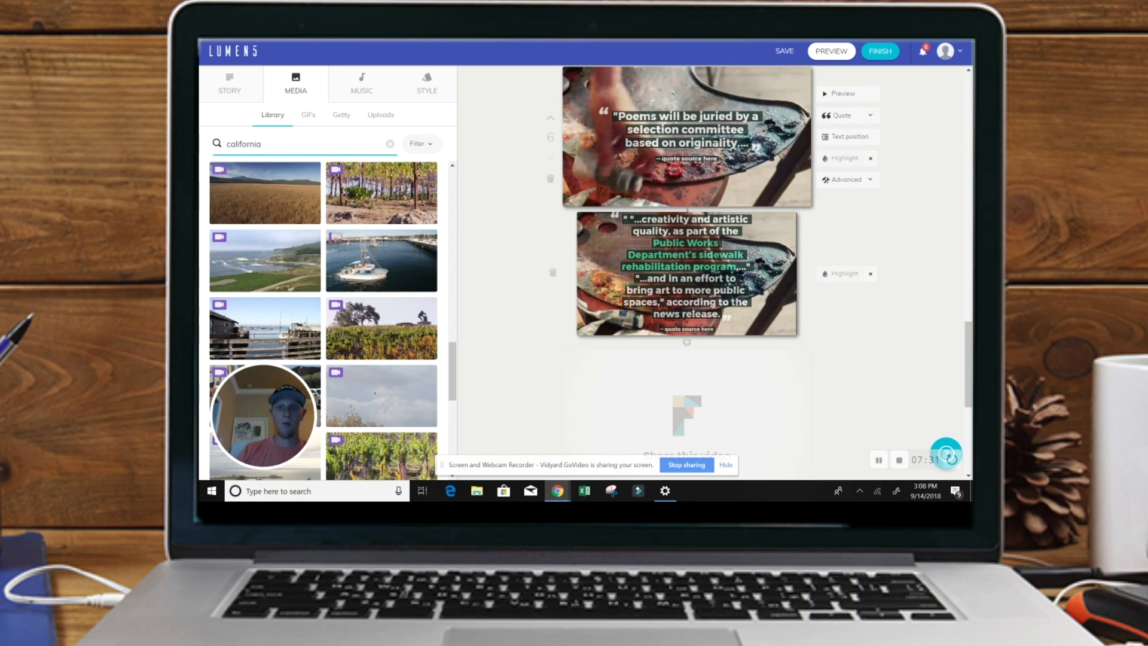
click(687, 345)
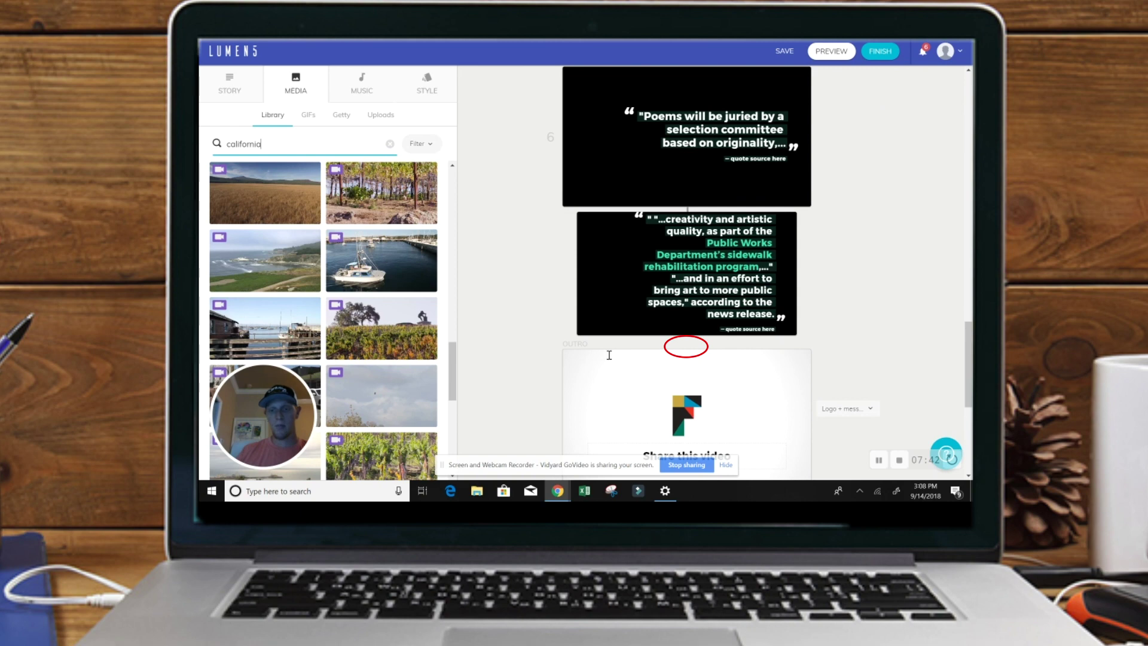
Try the bottom-center text position on the second scene, about the city of Santa Clarita, and set it to the middle center.
scroll(592, 337, up, 2)
scroll(591, 337, up, 6)
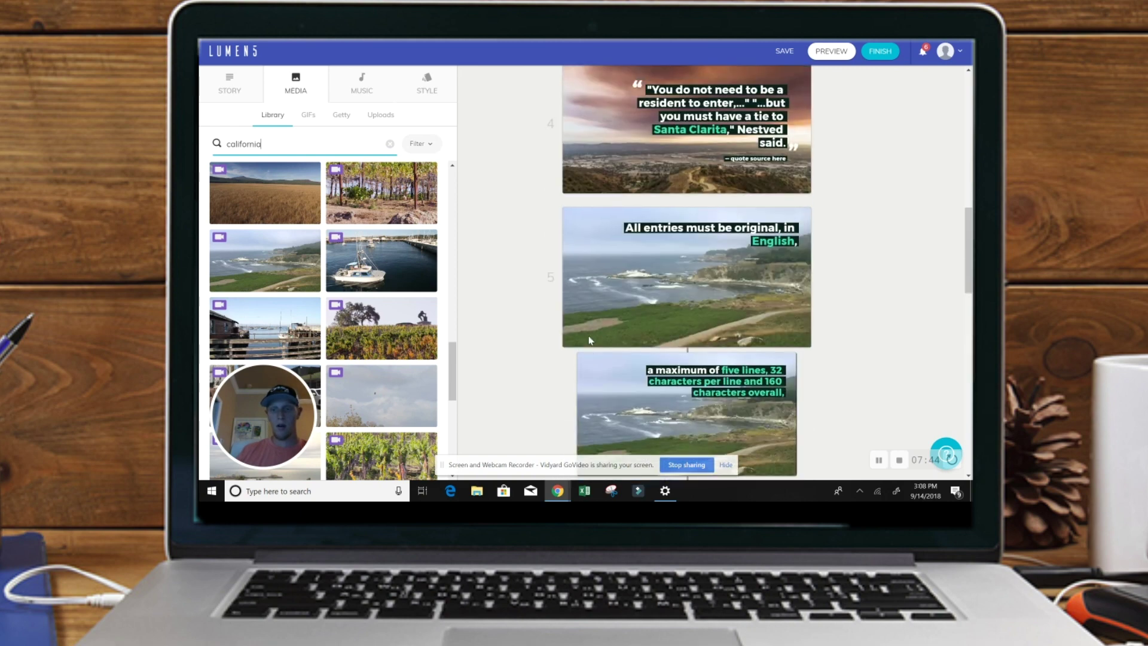
scroll(589, 335, up, 10)
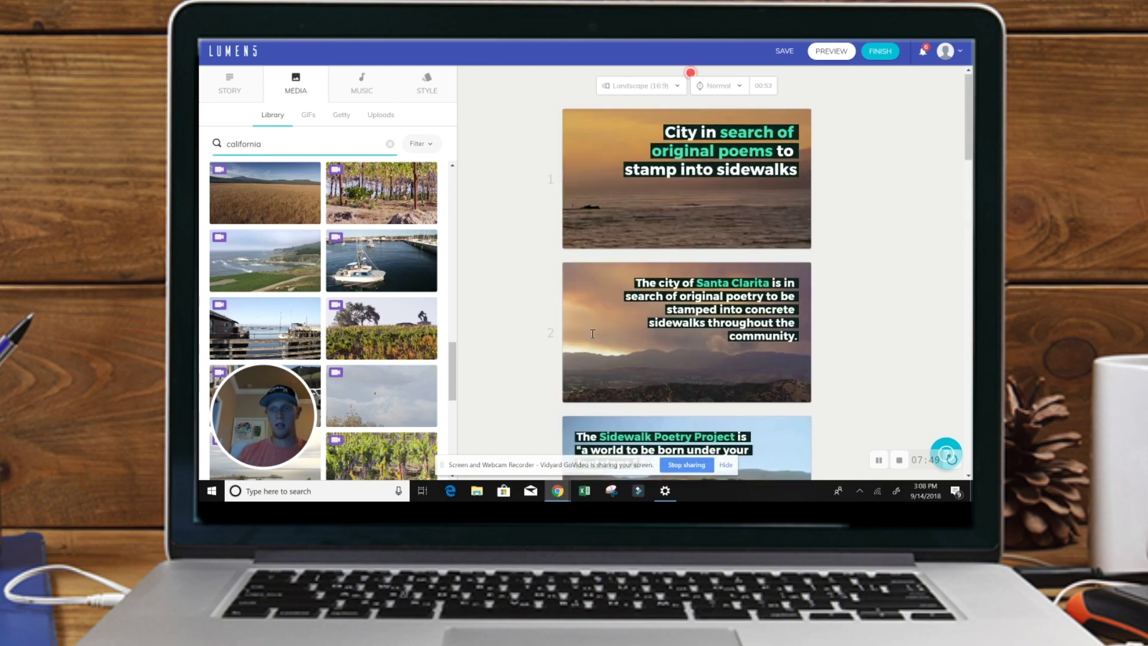
mouse_move(769, 188)
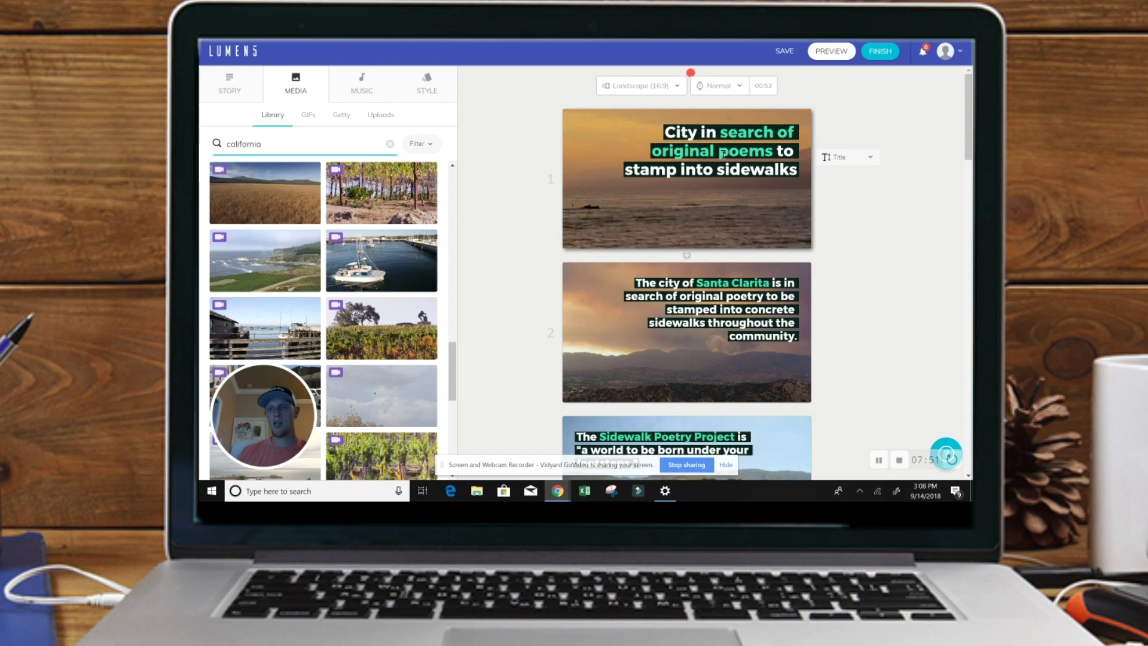
click(765, 170)
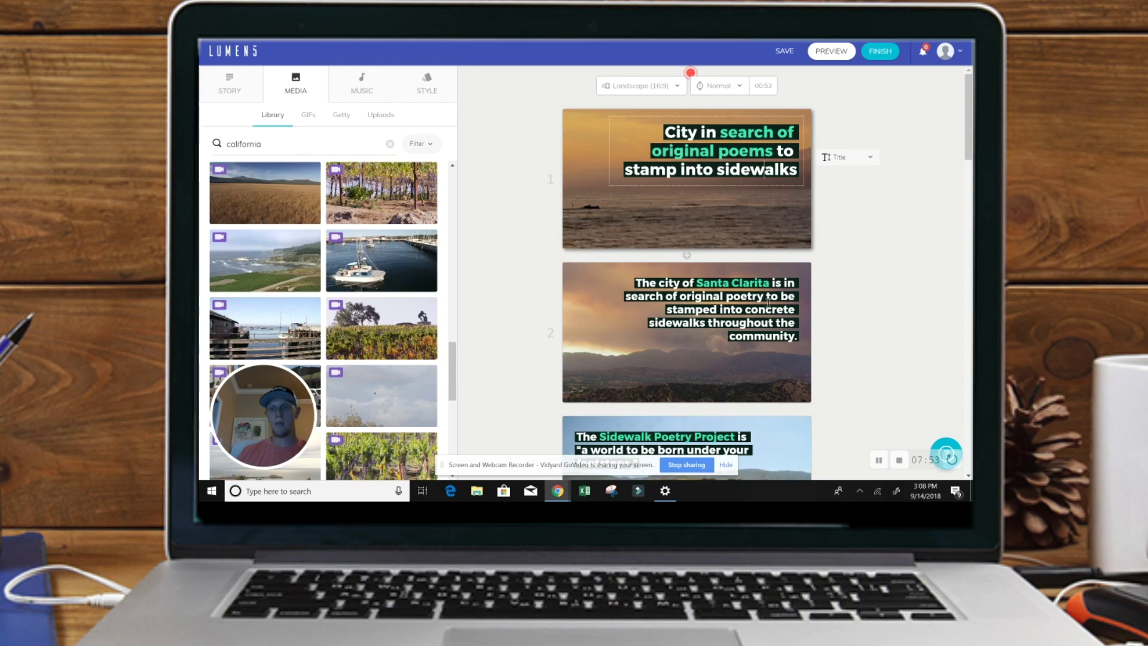
click(849, 225)
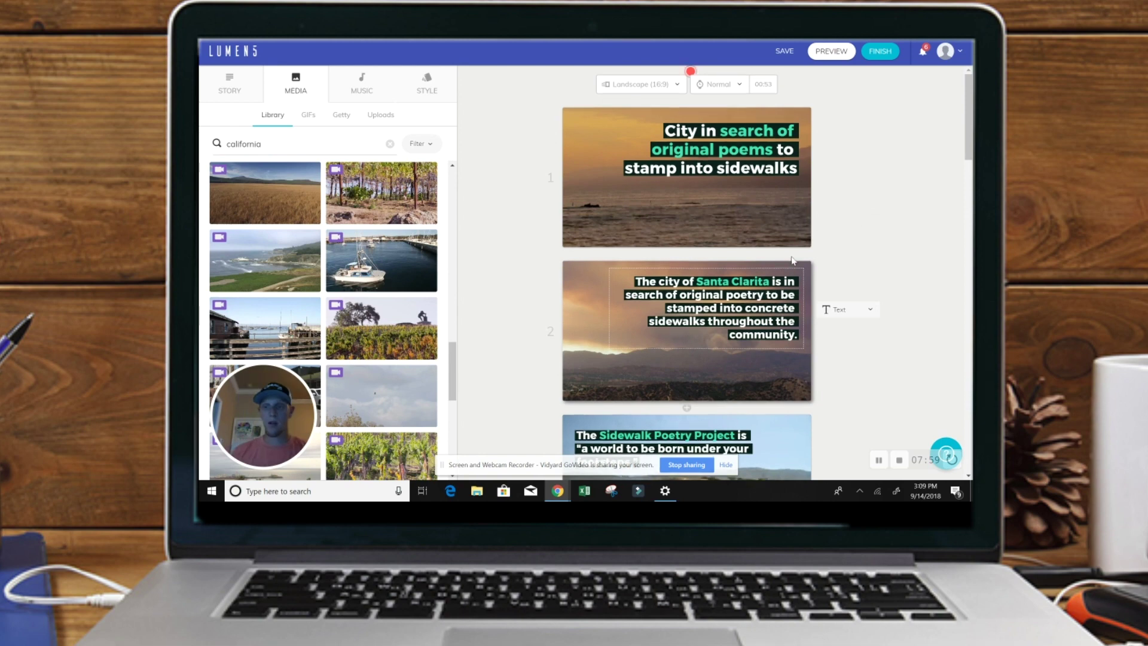
scroll(857, 223, down, 4)
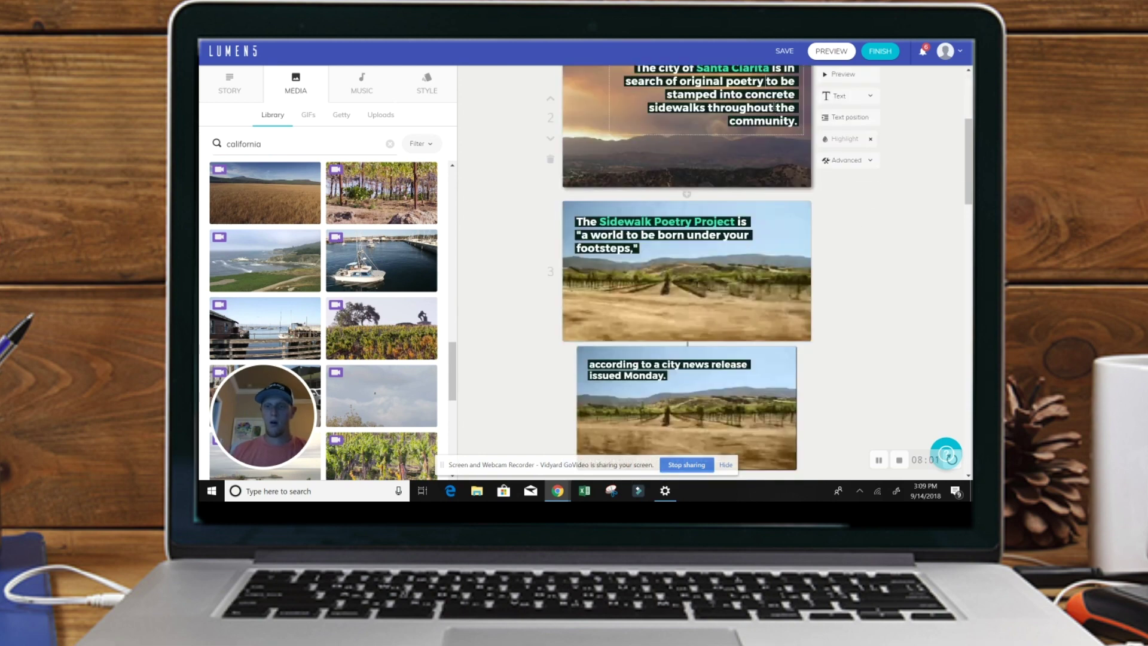
click(847, 118)
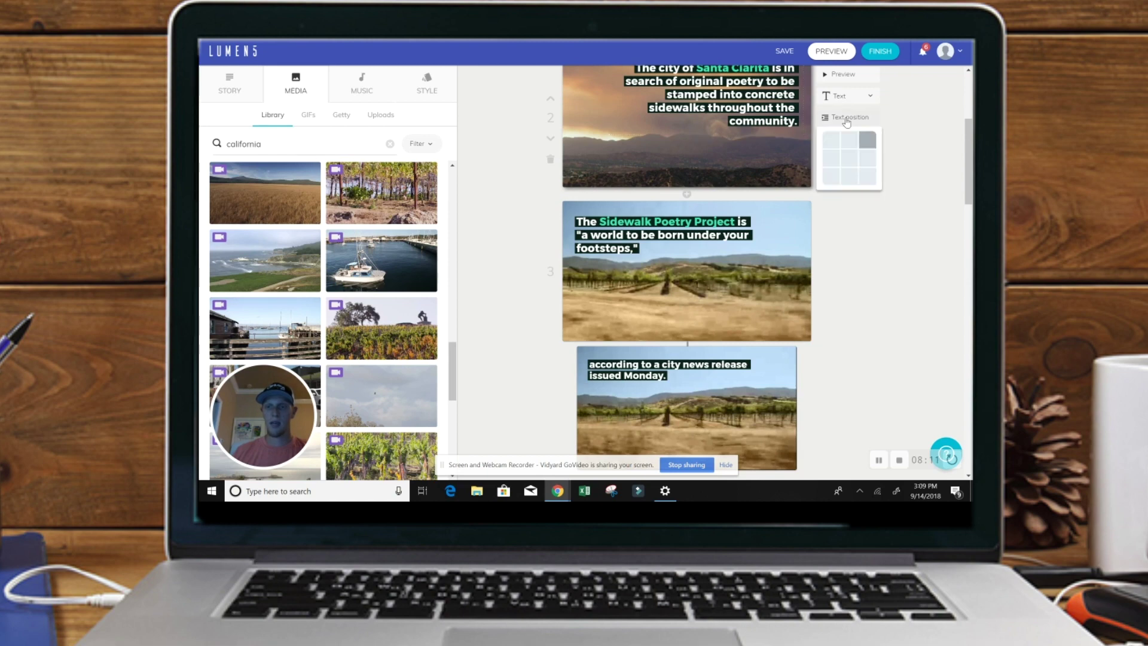
click(851, 178)
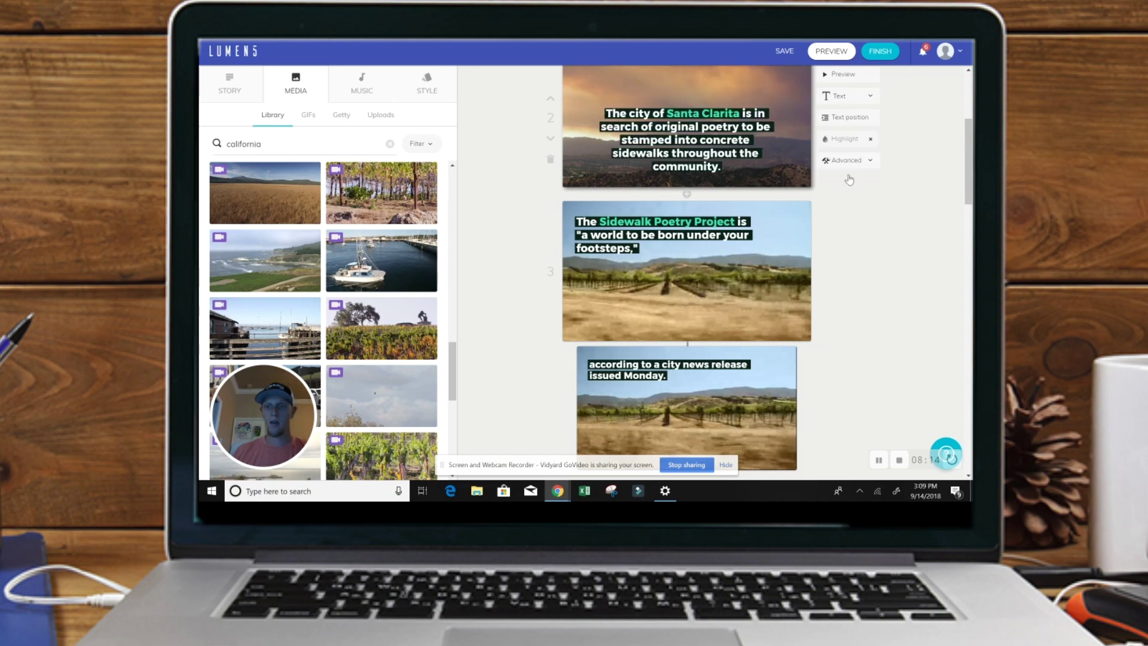
click(858, 122)
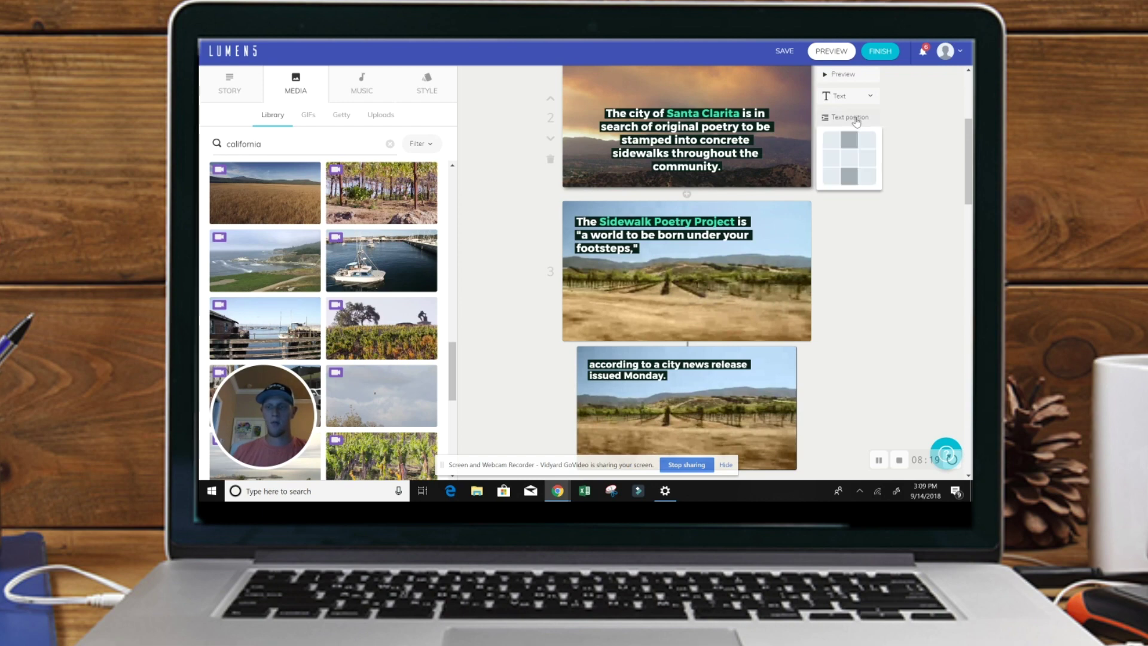
click(850, 163)
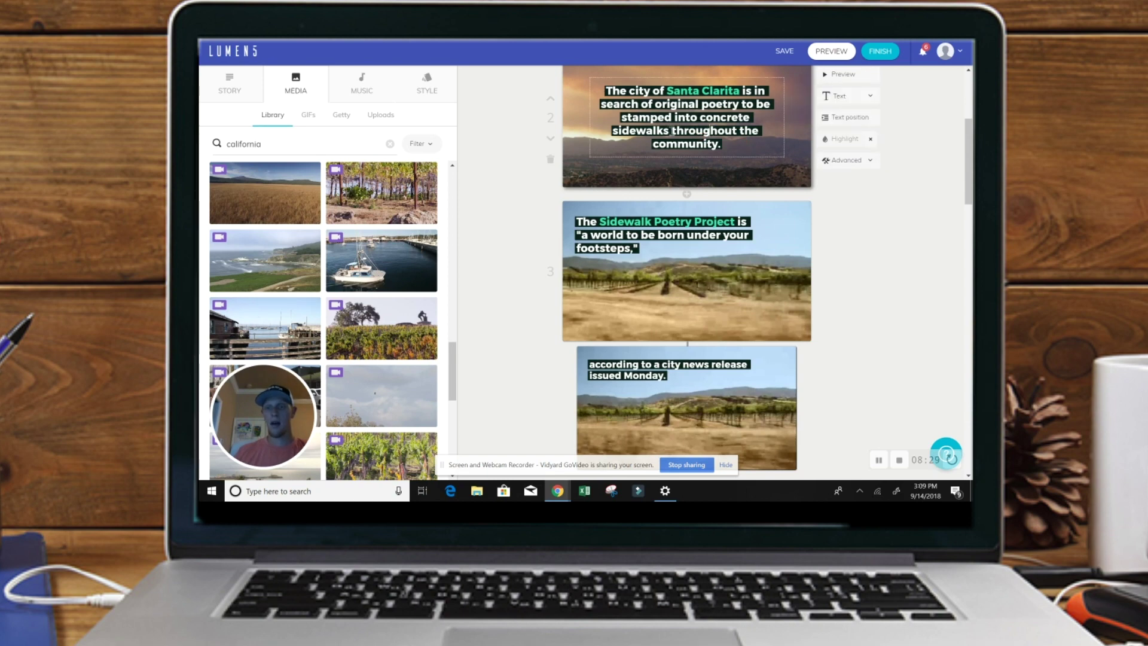
Highlight the word "sidewalks" in the second scene, about the city of Santa Clarita, in place of the current highlight.
double_click(615, 130)
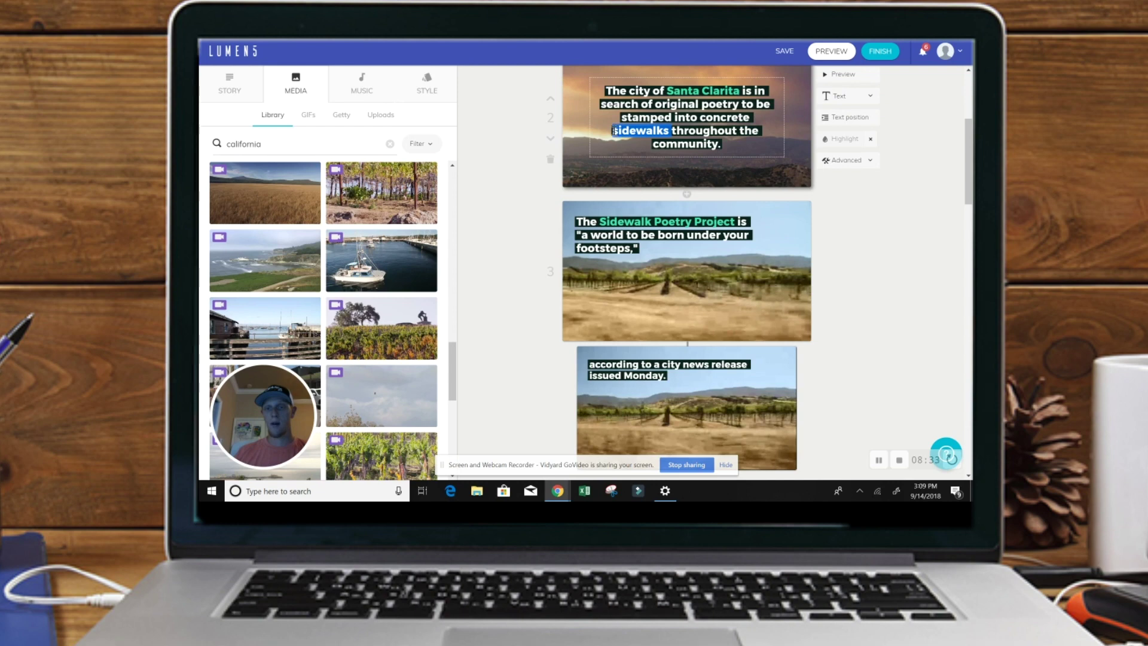
click(841, 140)
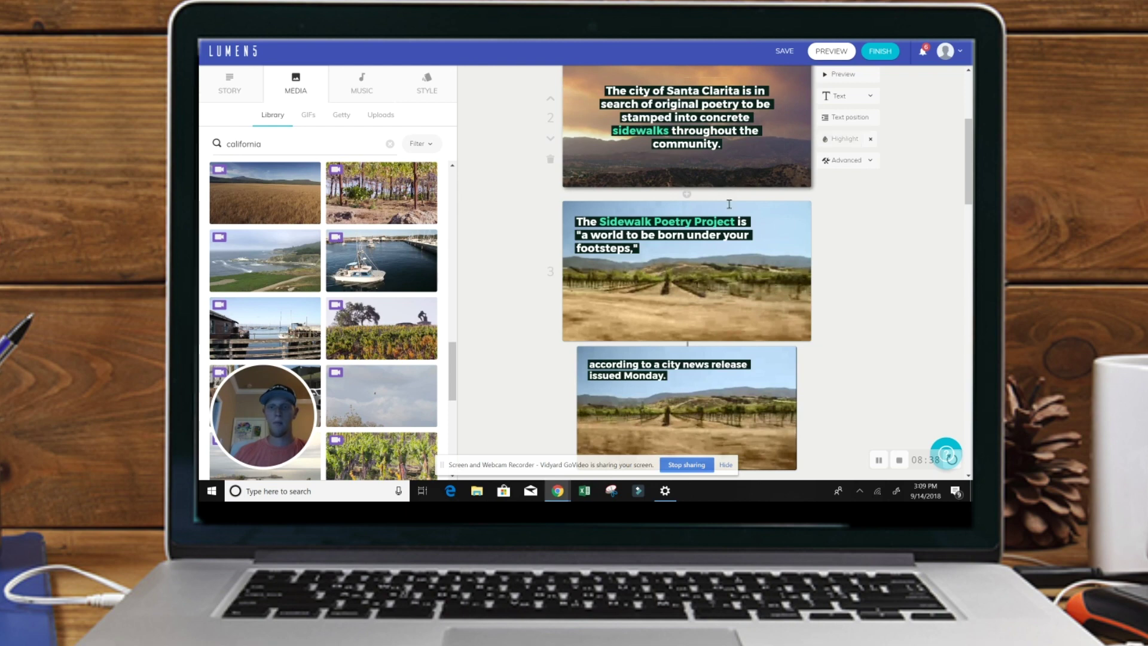
scroll(733, 203, up, 3)
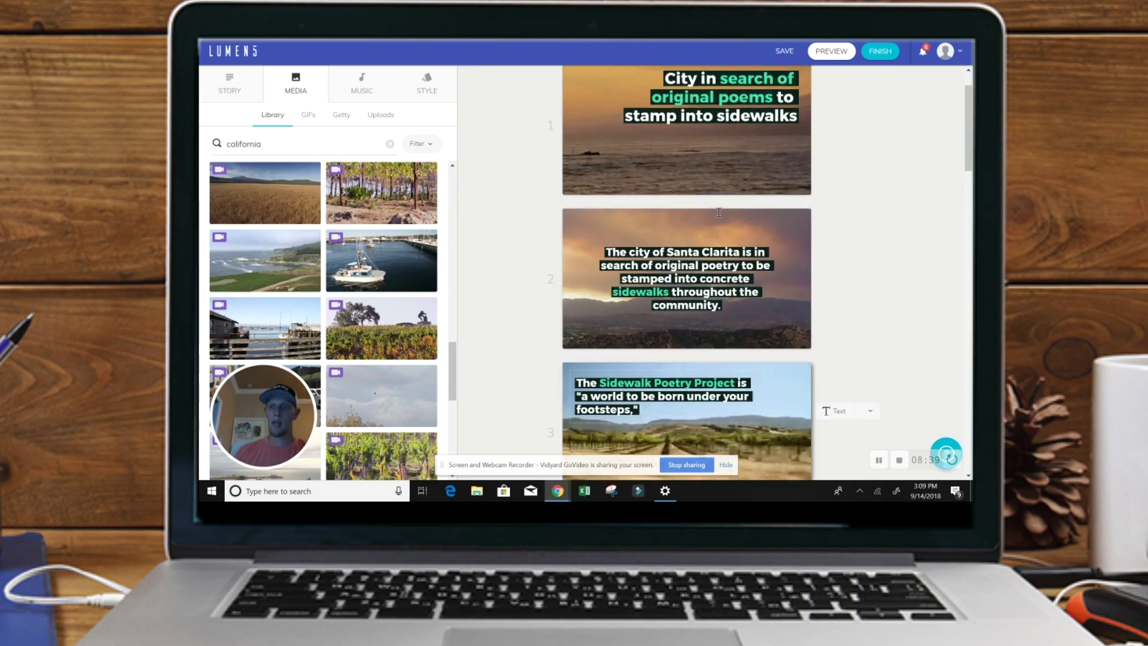
scroll(698, 108, up, 1)
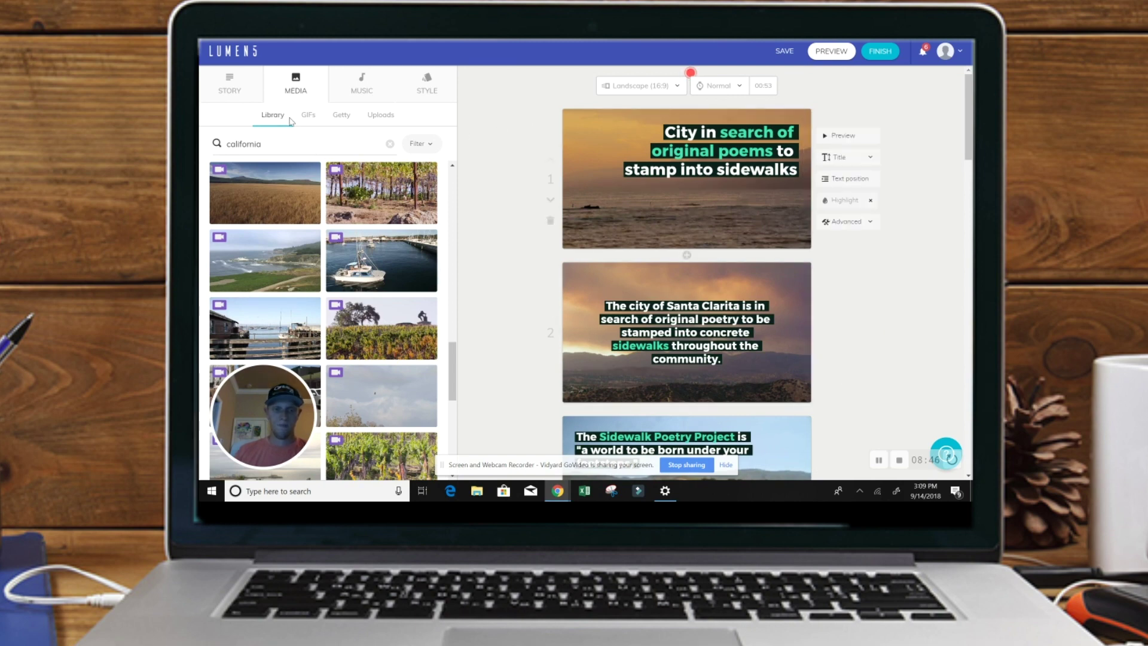
Listen to the "Take You Home" dance track, and select "Soldier On" as the video's background music.
click(367, 88)
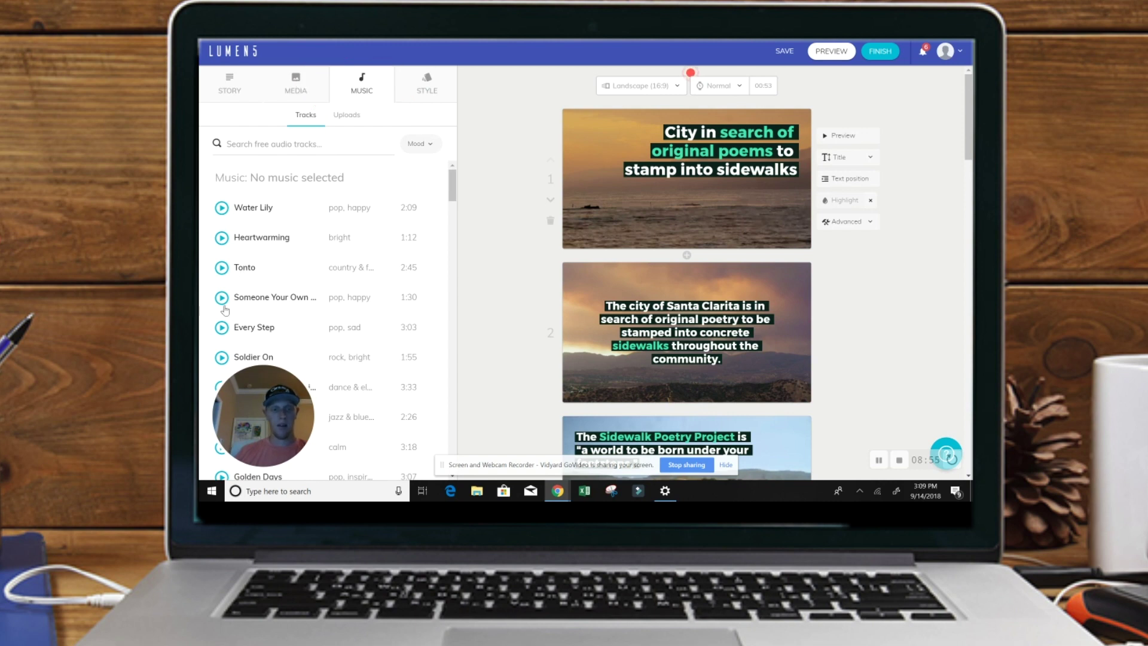
scroll(233, 299, down, 2)
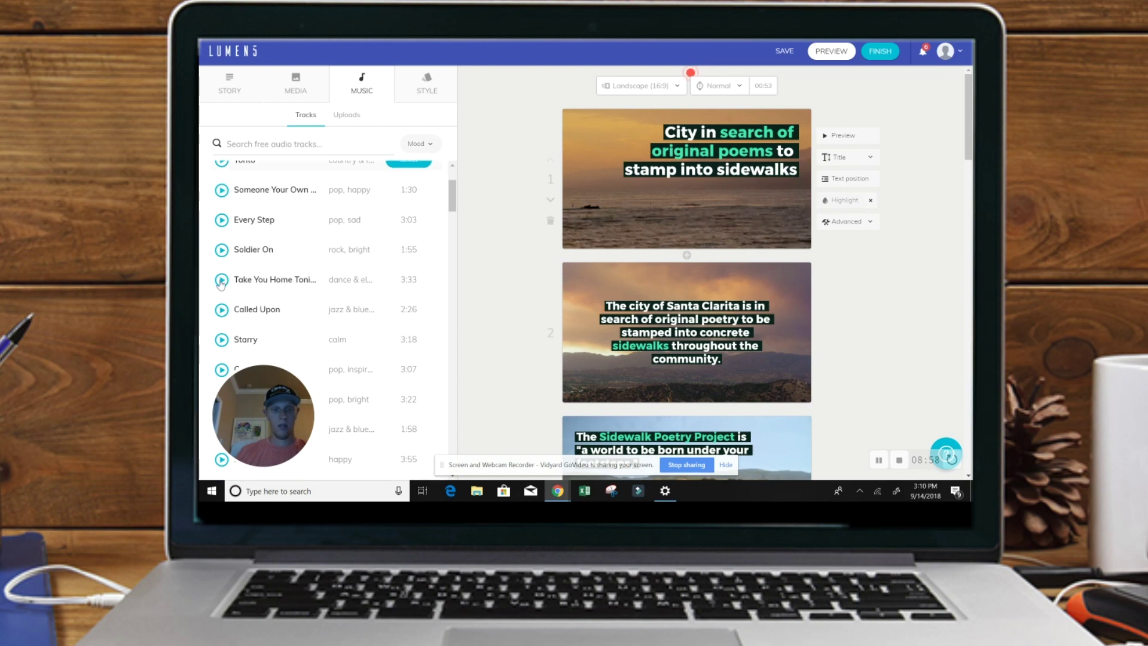
click(221, 281)
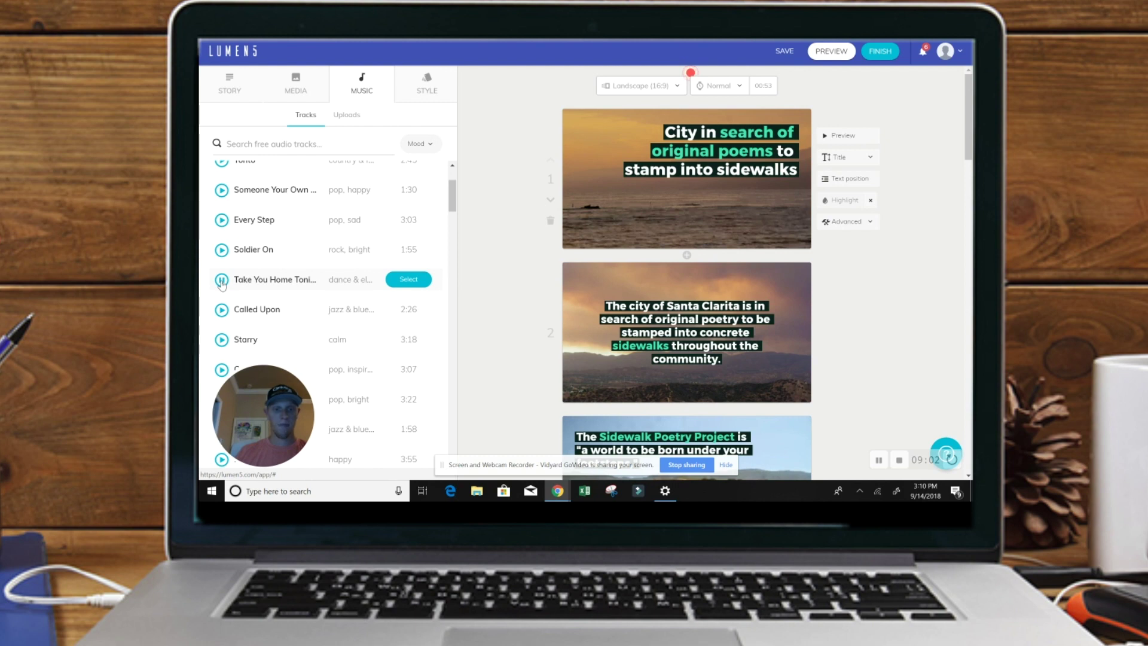
click(221, 281)
click(414, 256)
click(419, 262)
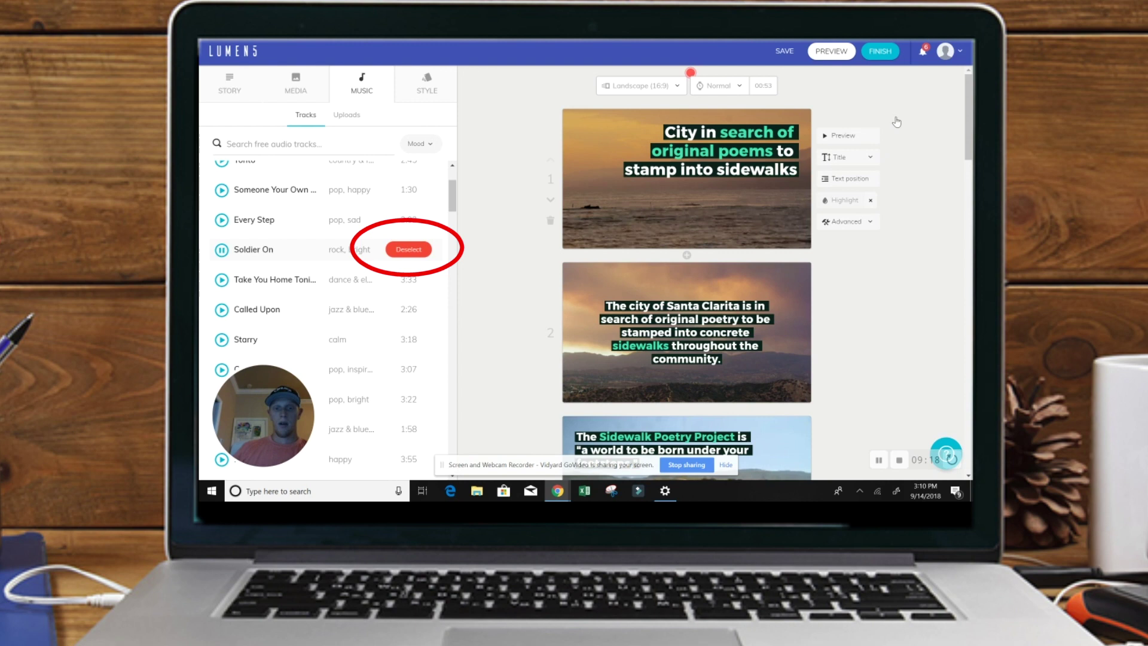
Finish and render the video at 480p SD with no letterbox frame and the Lumen5 icon shown in the credits.
click(880, 55)
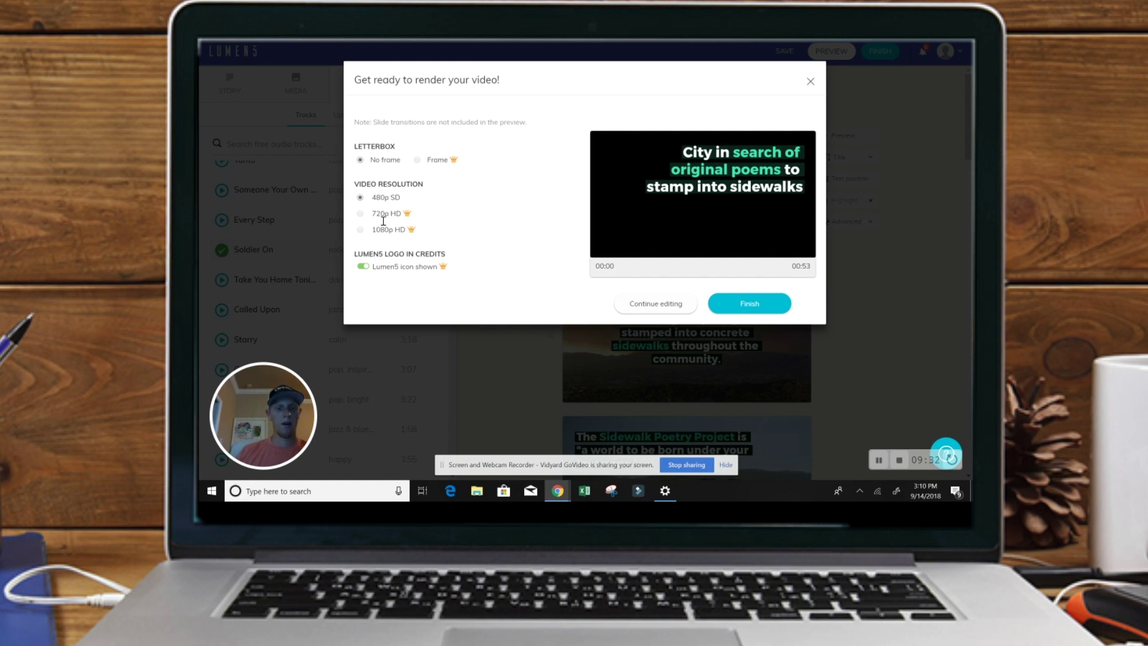
scroll(383, 221, up, 1)
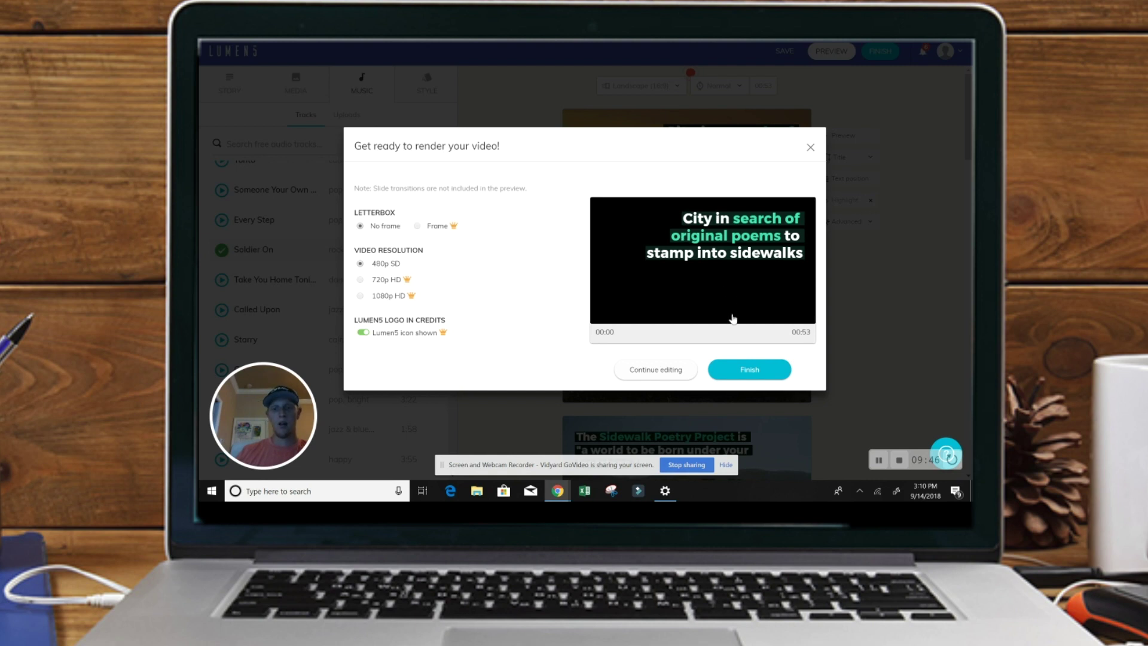
click(684, 307)
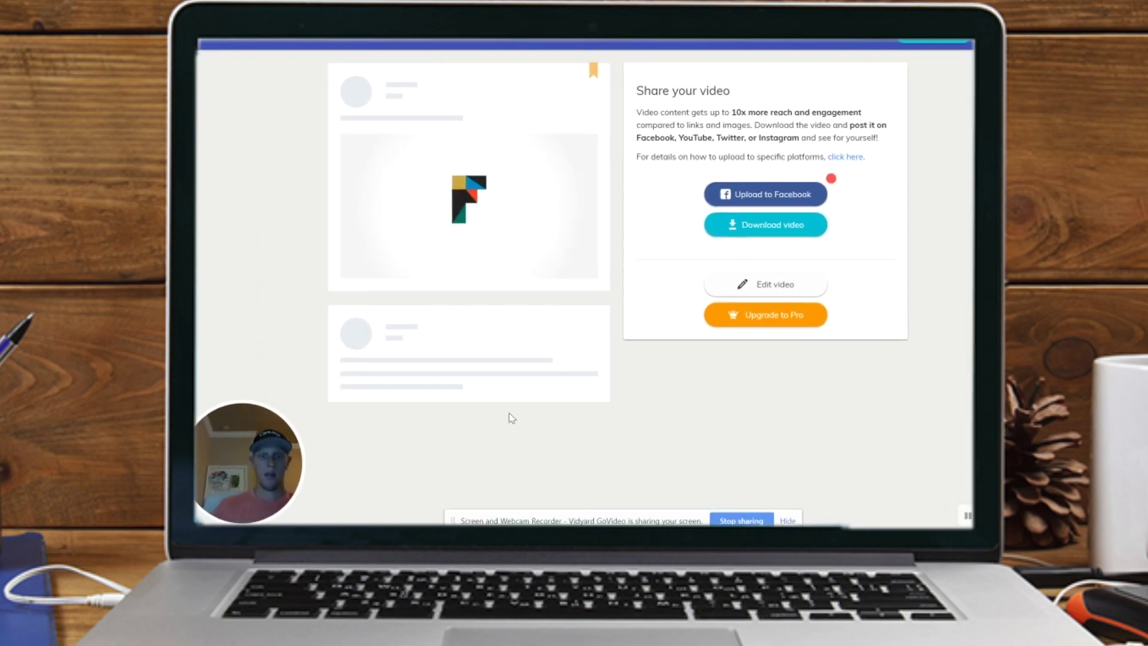
mouse_move(389, 239)
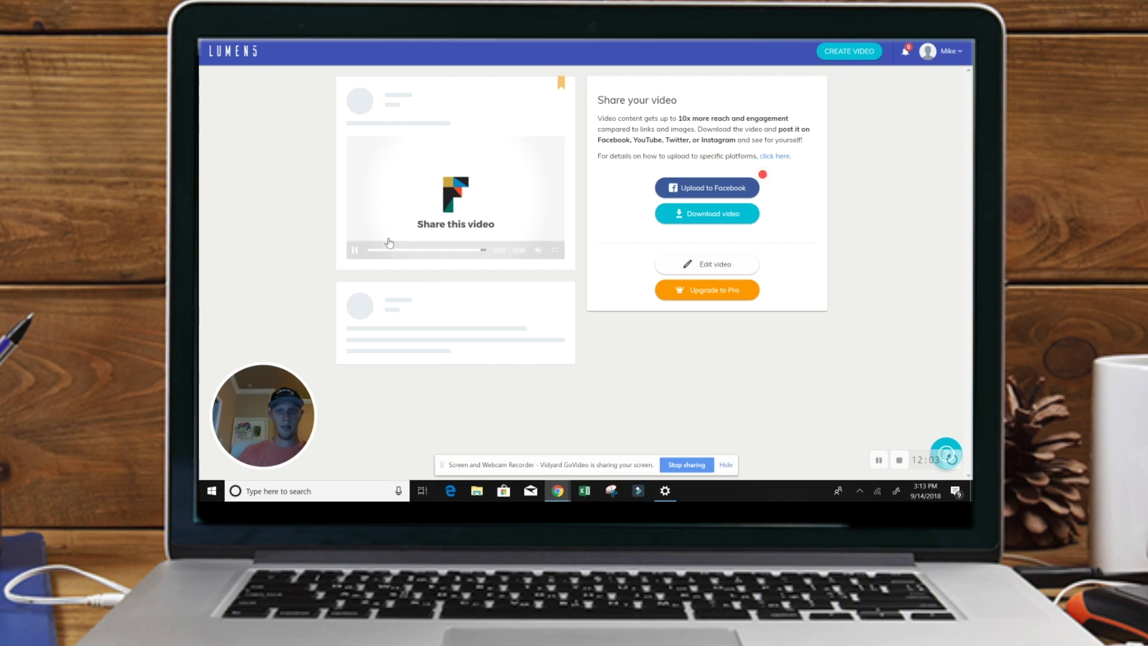